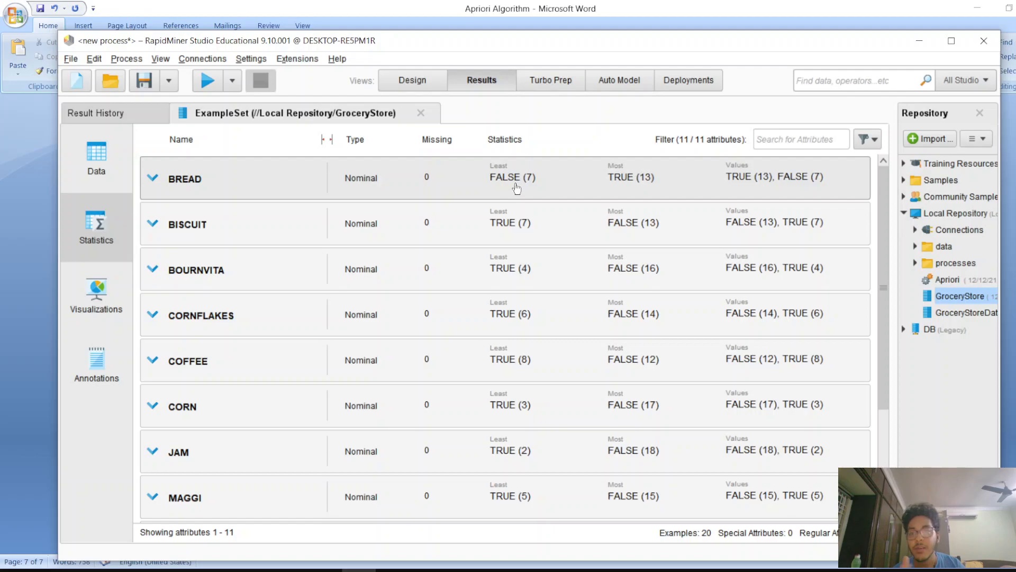
In the Design view, search operators for nominal and add a Nominal to Binominal operator to the process
{"action": "left_click", "coordinate": [411, 79]}
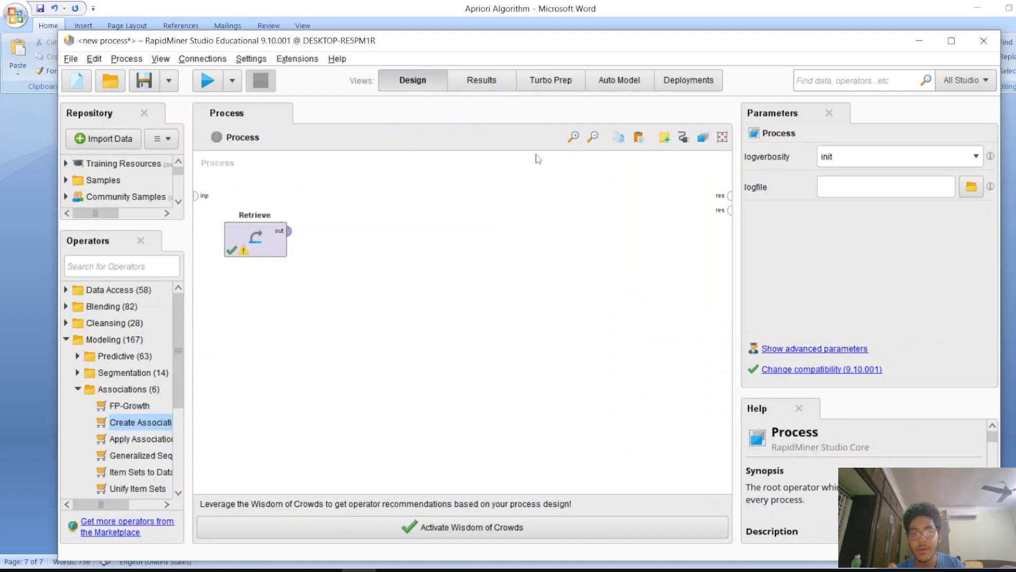
{"action": "left_click", "coordinate": [106, 269]}
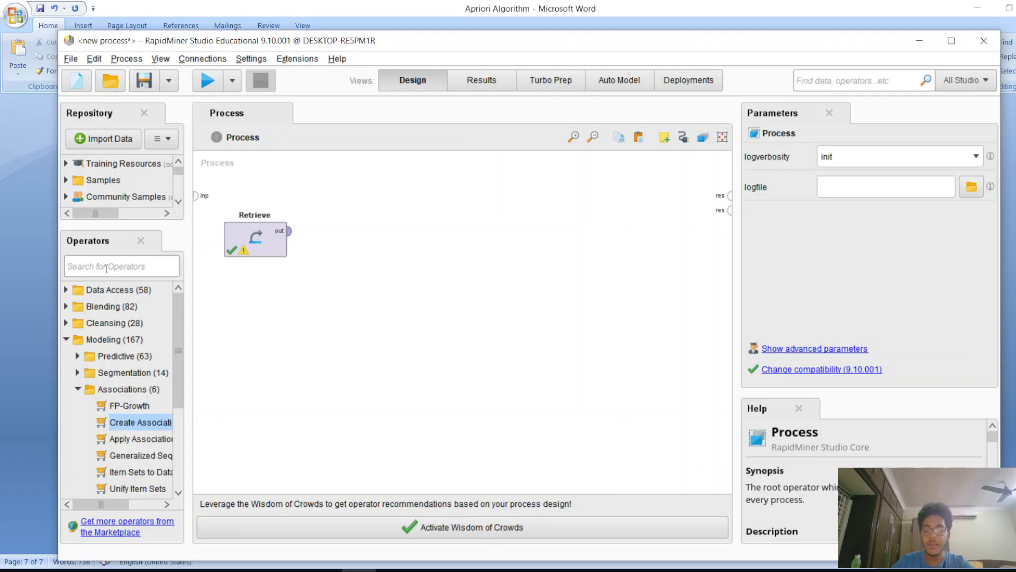
{"action": "type", "text": "n"}
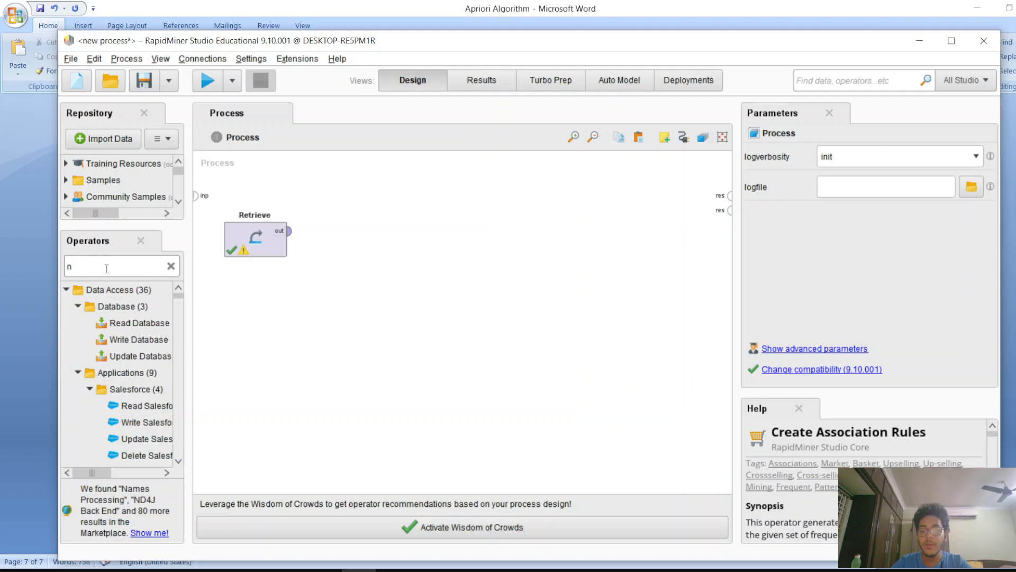
{"action": "type", "text": "m"}
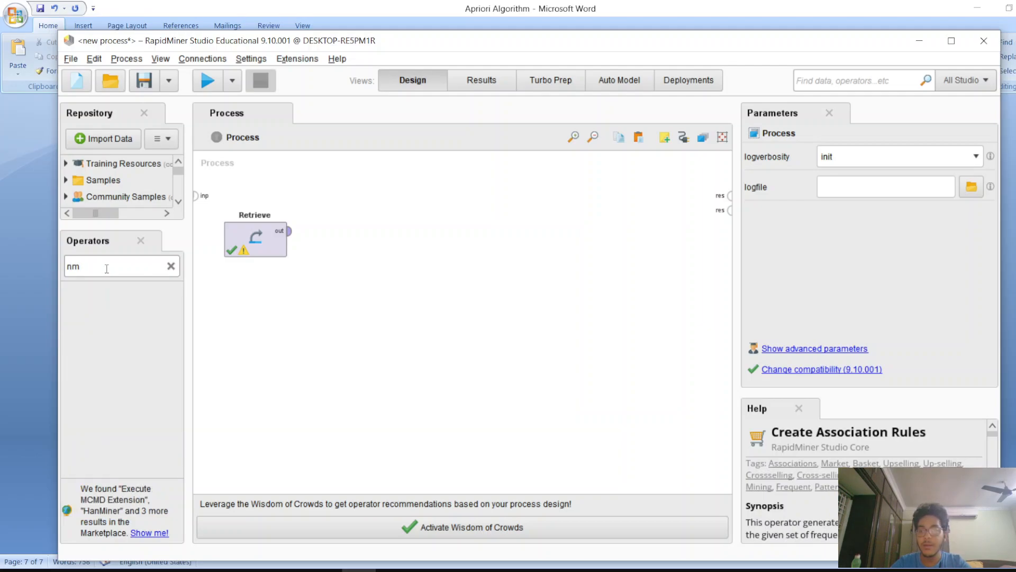
{"action": "key", "text": "BackSpace"}
{"action": "type", "text": "ominal"}
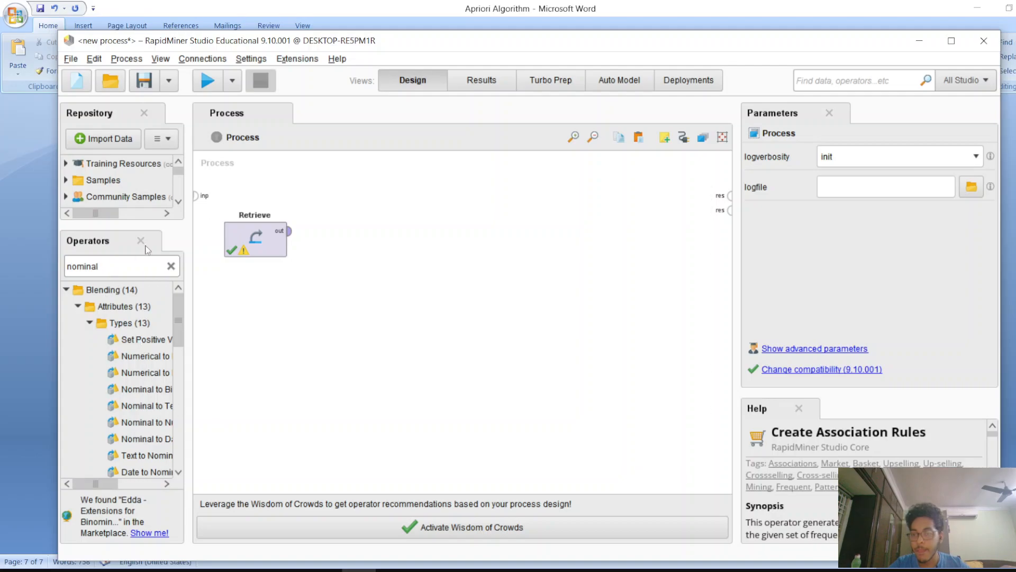
{"action": "left_click_drag", "start_coordinate": [189, 369], "coordinate": [384, 320]}
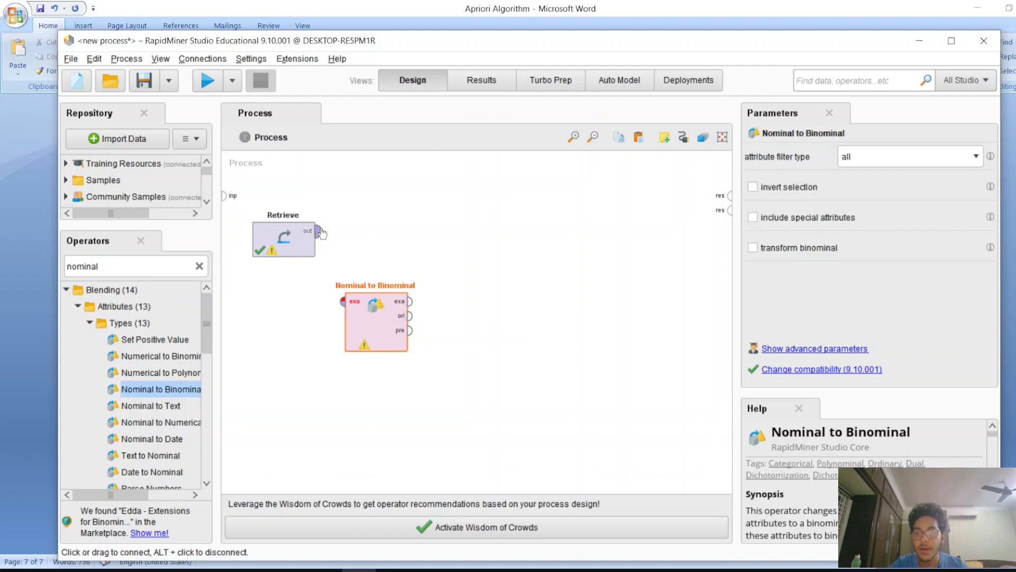
Connect the Retrieve operator's output to the Nominal to Binominal operator's input
{"action": "left_click", "coordinate": [319, 232]}
{"action": "left_click", "coordinate": [343, 303]}
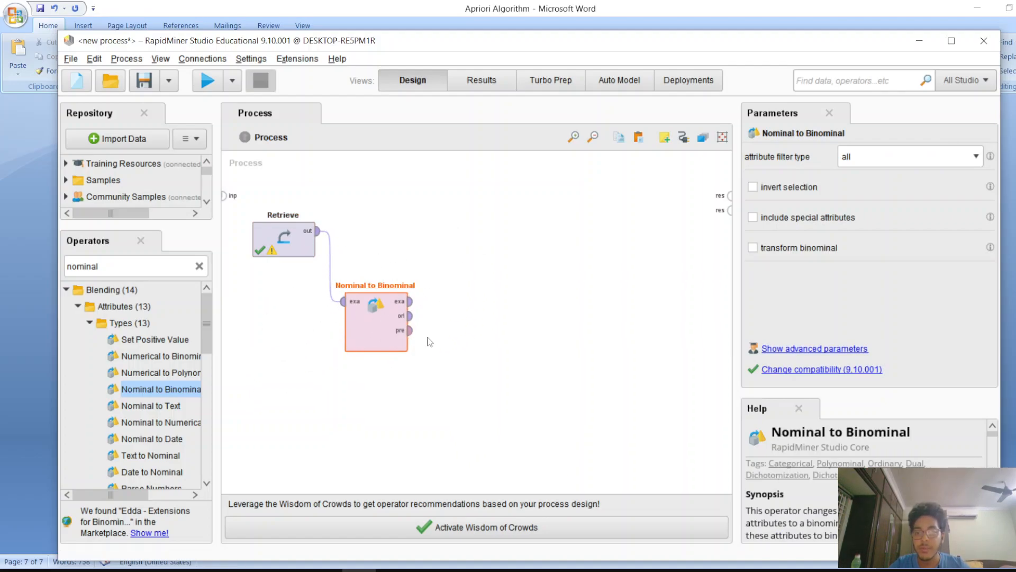
{"action": "left_click_drag", "start_coordinate": [199, 390], "coordinate": [199, 395]}
Clear the operator search, search for fp, and add an FP-Growth operator to the process
{"action": "left_click", "coordinate": [200, 267]}
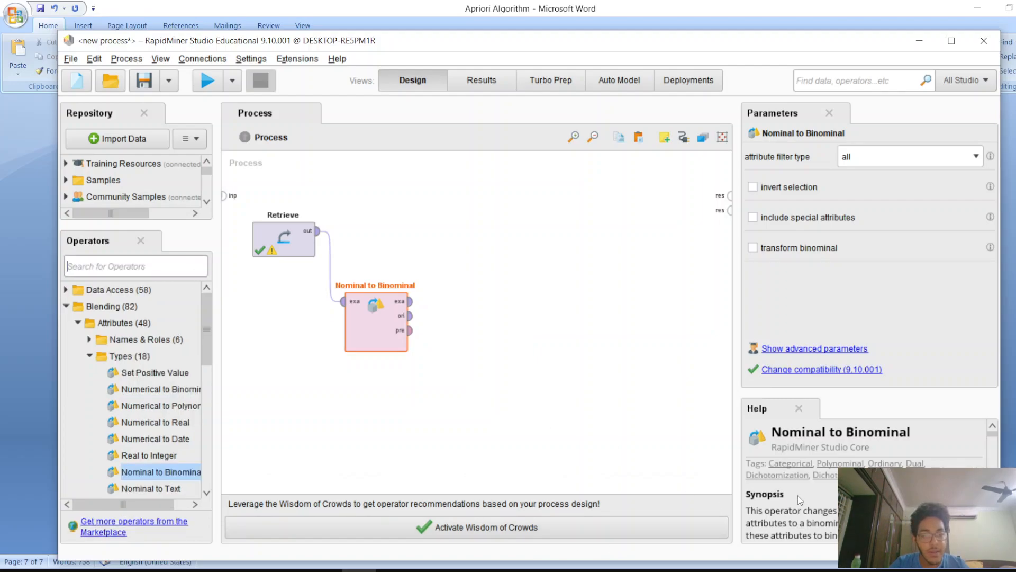
{"action": "scroll", "coordinate": [799, 499], "scroll_direction": "up", "scroll_amount": 1}
{"action": "scroll", "coordinate": [799, 476], "scroll_direction": "down", "scroll_amount": 10}
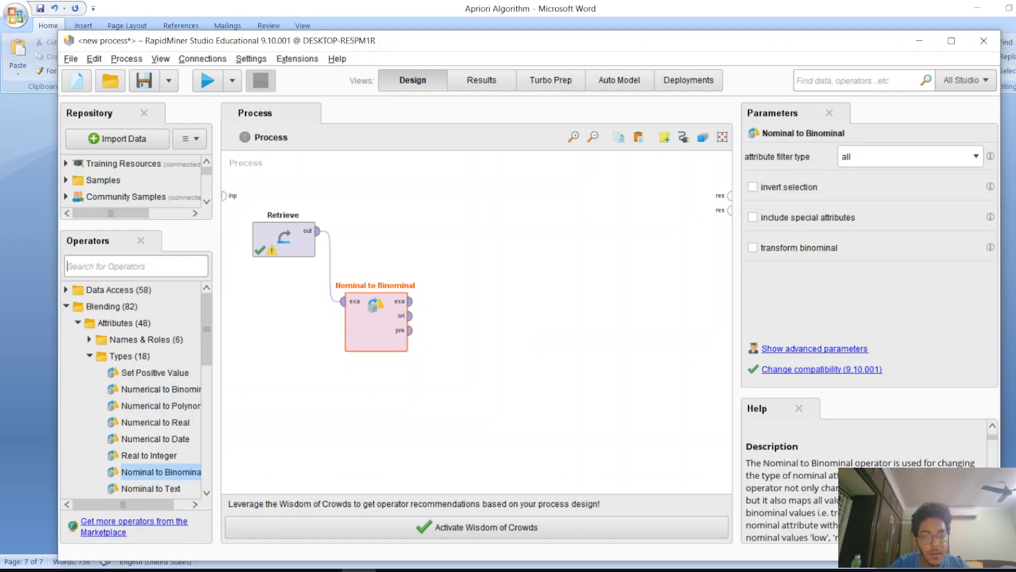
{"action": "scroll", "coordinate": [858, 450], "scroll_direction": "up", "scroll_amount": 3}
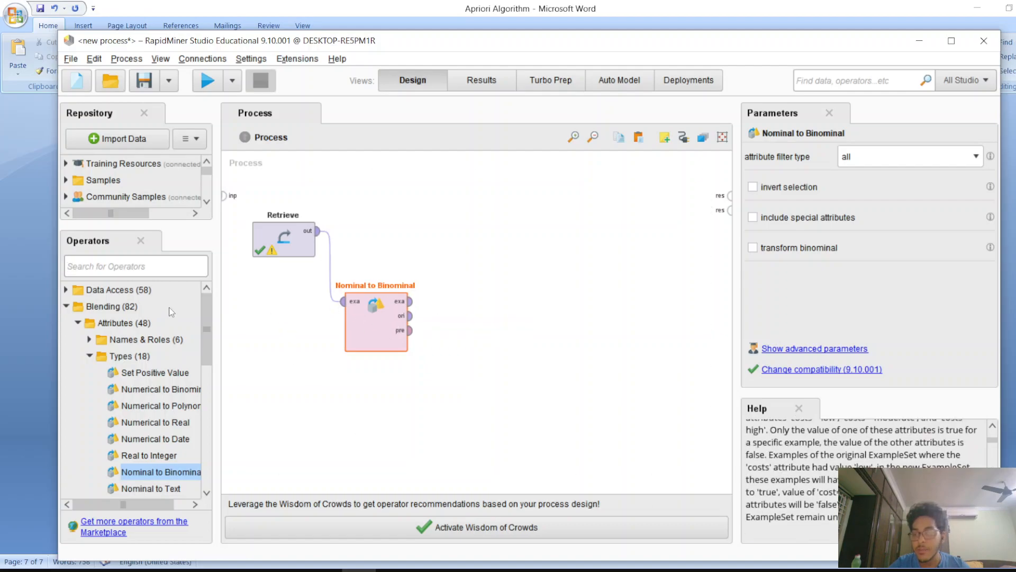
{"action": "type", "text": "fp"}
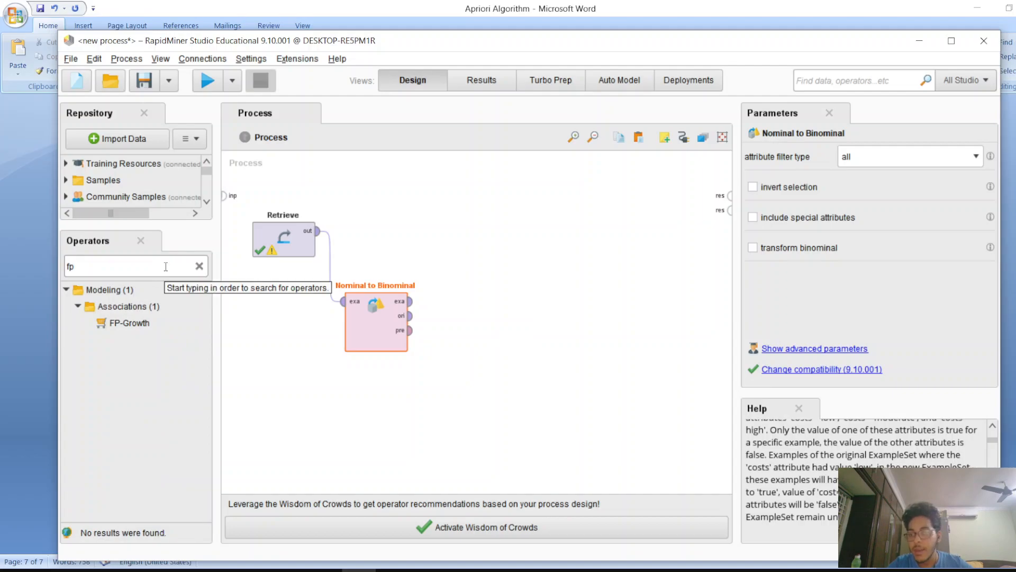
{"action": "left_click_drag", "start_coordinate": [123, 323], "coordinate": [512, 271]}
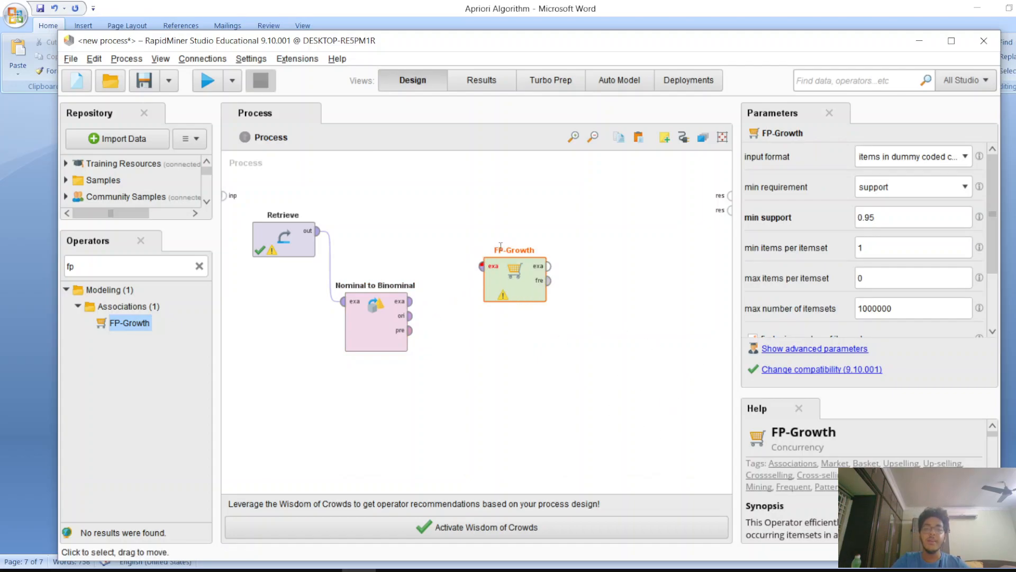
Read the FP-Growth operator's help description, enlarging the help panel and highlighting passages
{"action": "scroll", "coordinate": [794, 487], "scroll_direction": "down", "scroll_amount": 5}
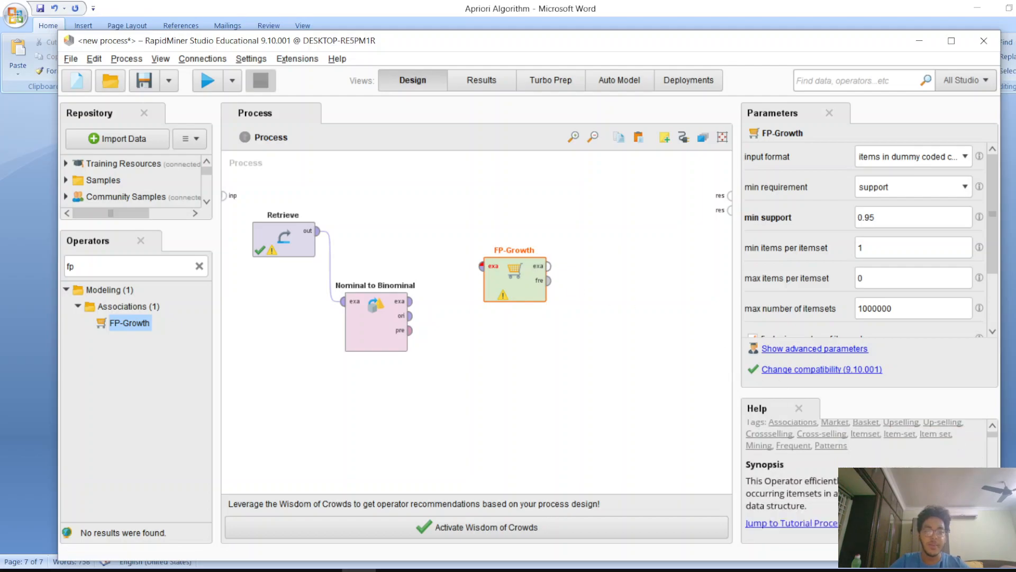
{"action": "scroll", "coordinate": [794, 476], "scroll_direction": "up", "scroll_amount": 3}
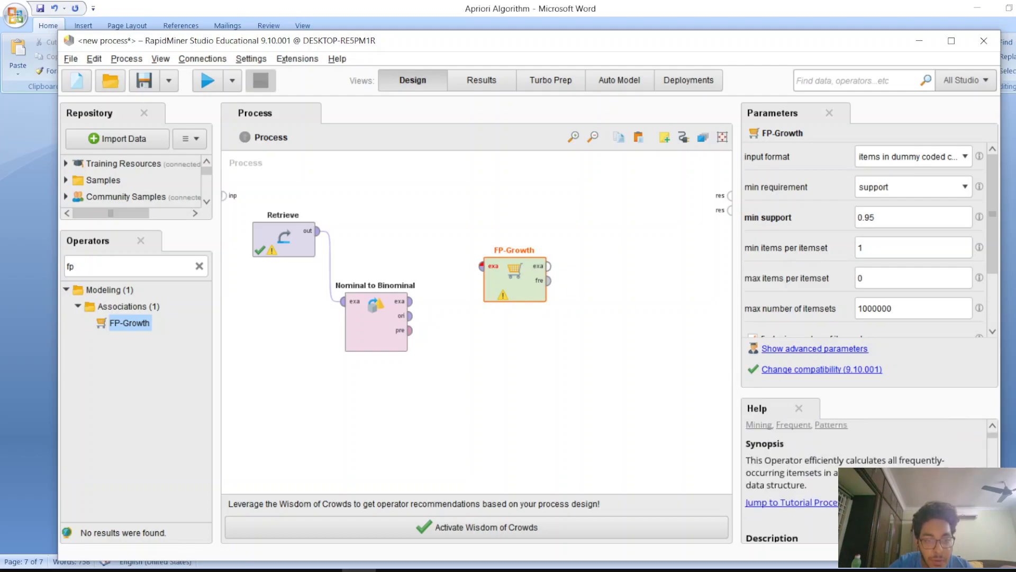
{"action": "scroll", "coordinate": [836, 496], "scroll_direction": "down", "scroll_amount": 2}
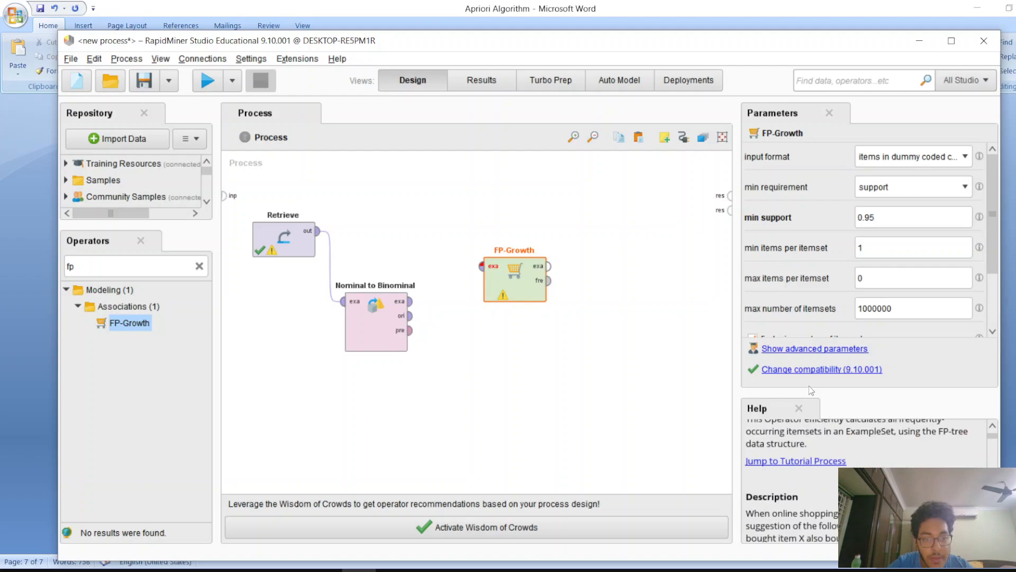
{"action": "left_click_drag", "start_coordinate": [809, 391], "coordinate": [809, 276]}
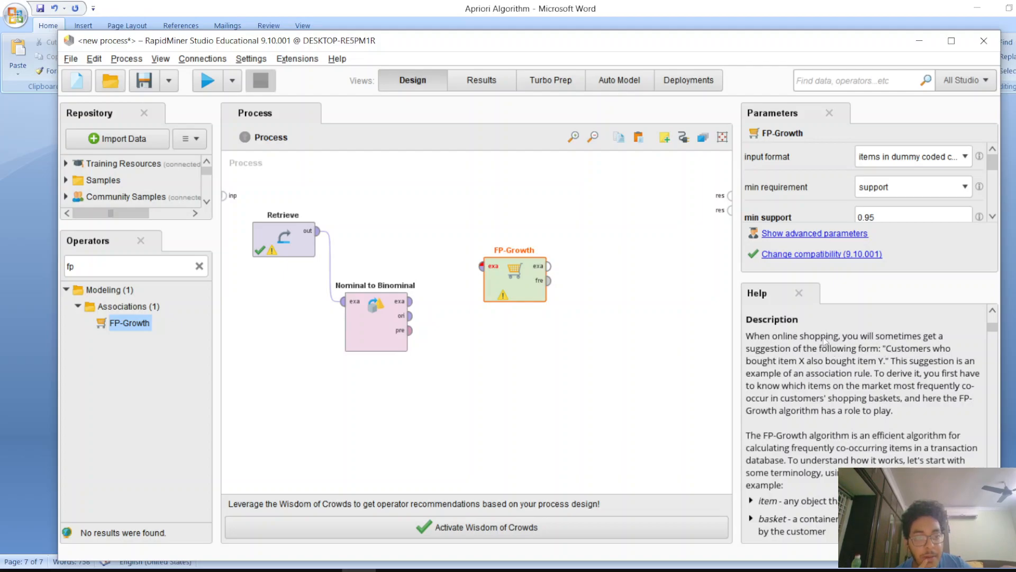
{"action": "left_click_drag", "start_coordinate": [842, 337], "coordinate": [890, 363]}
{"action": "left_click", "coordinate": [911, 372]}
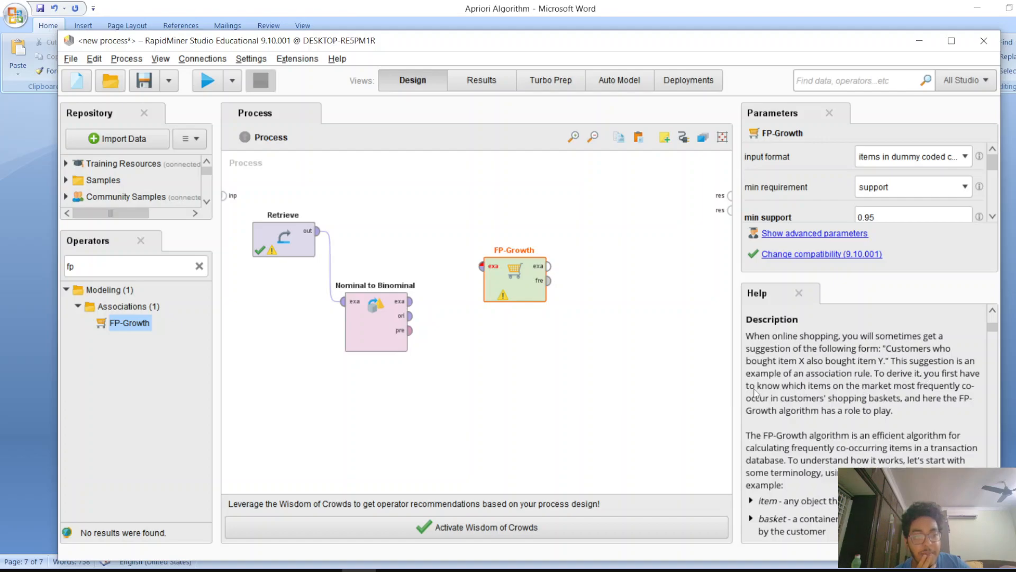
{"action": "left_click_drag", "start_coordinate": [754, 391], "coordinate": [809, 412]}
{"action": "left_click", "coordinate": [921, 430]}
{"action": "left_click", "coordinate": [809, 428]}
{"action": "scroll", "coordinate": [808, 426], "scroll_direction": "down", "scroll_amount": 1}
{"action": "scroll", "coordinate": [808, 430], "scroll_direction": "down", "scroll_amount": 1}
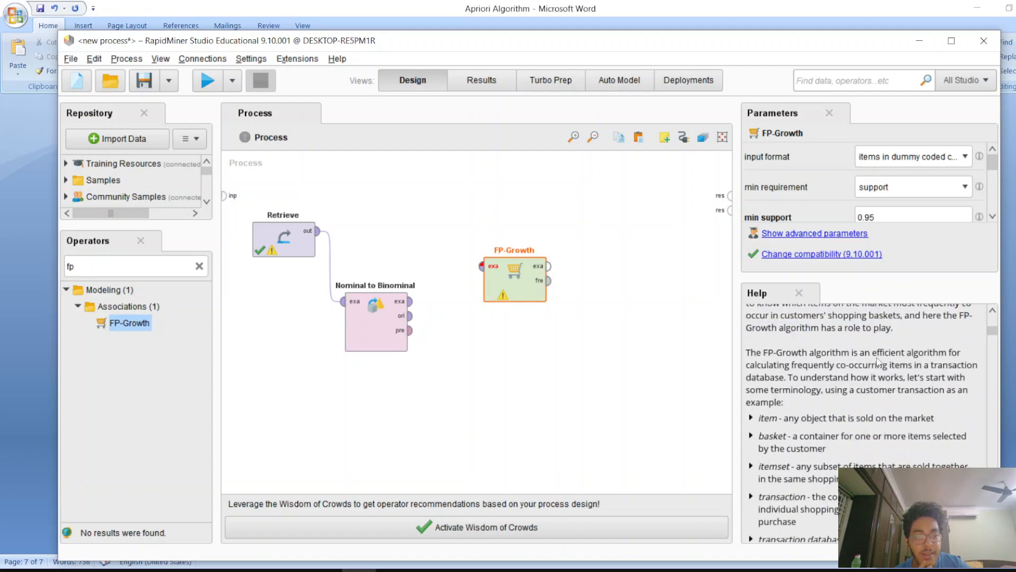
{"action": "left_click_drag", "start_coordinate": [877, 357], "coordinate": [788, 382]}
{"action": "left_click", "coordinate": [842, 371]}
{"action": "left_click", "coordinate": [939, 395]}
{"action": "scroll", "coordinate": [900, 390], "scroll_direction": "down", "scroll_amount": 5}
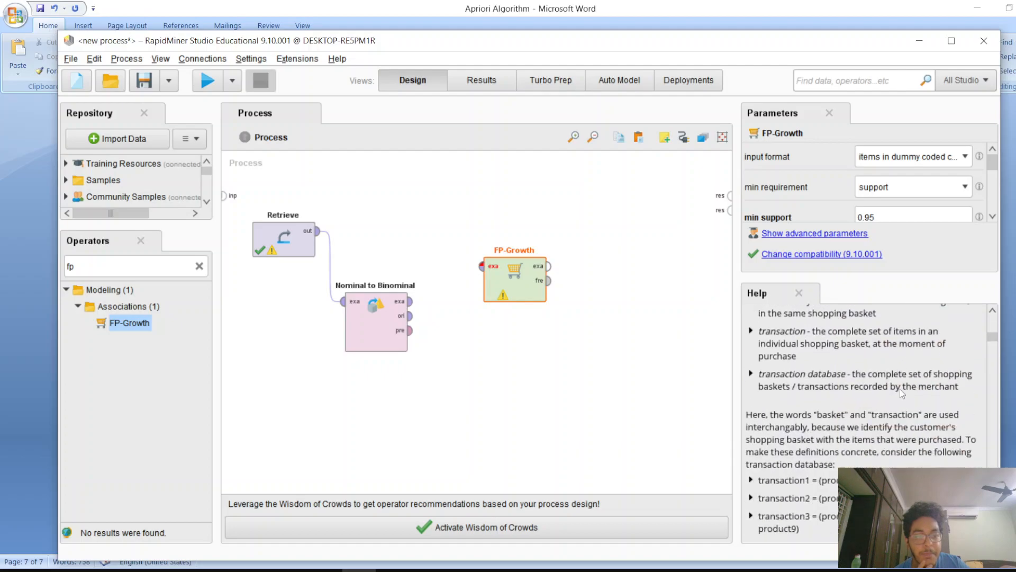
{"action": "scroll", "coordinate": [901, 393], "scroll_direction": "down", "scroll_amount": 8}
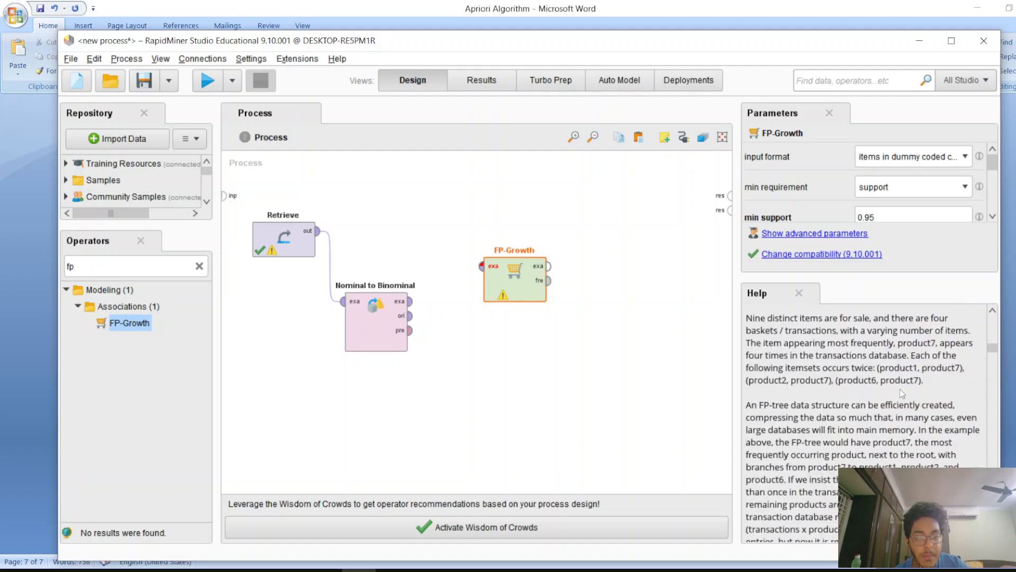
{"action": "scroll", "coordinate": [850, 333], "scroll_direction": "down", "scroll_amount": 3}
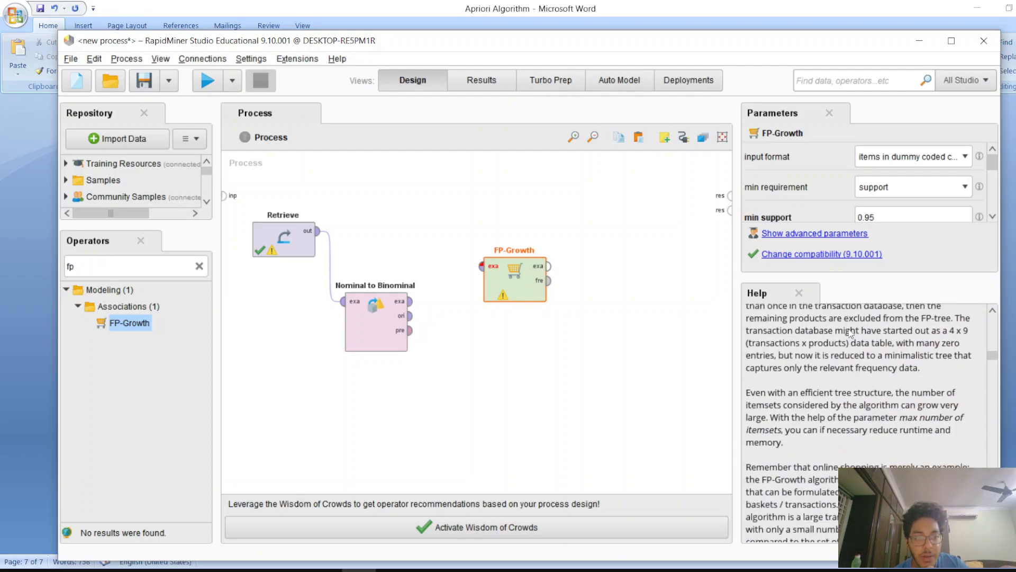
{"action": "scroll", "coordinate": [849, 333], "scroll_direction": "up", "scroll_amount": 3}
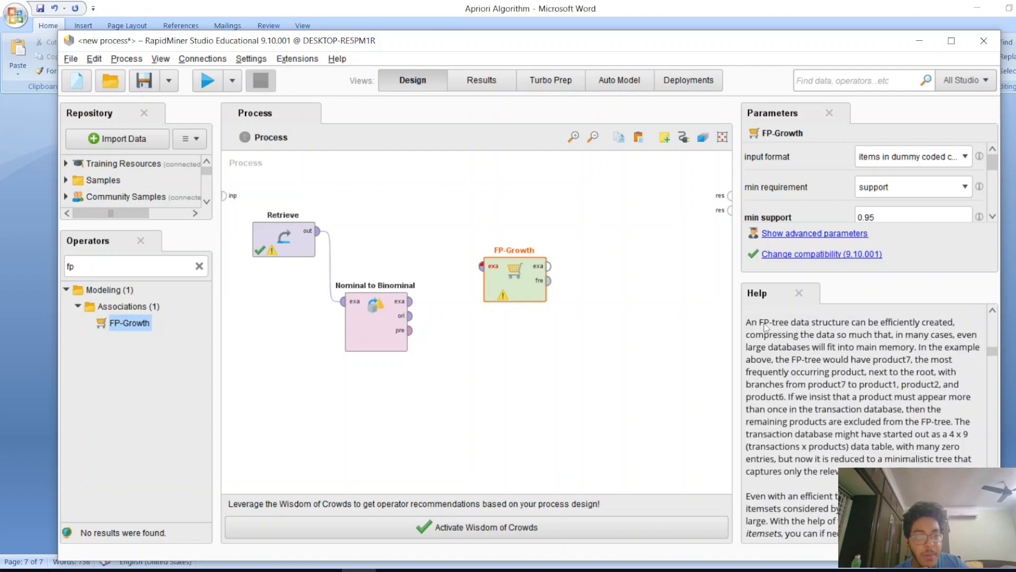
Read the FP-Growth help sections on its input and output ports
{"action": "left_click_drag", "start_coordinate": [750, 324], "coordinate": [843, 336]}
{"action": "scroll", "coordinate": [839, 371], "scroll_direction": "down", "scroll_amount": 12}
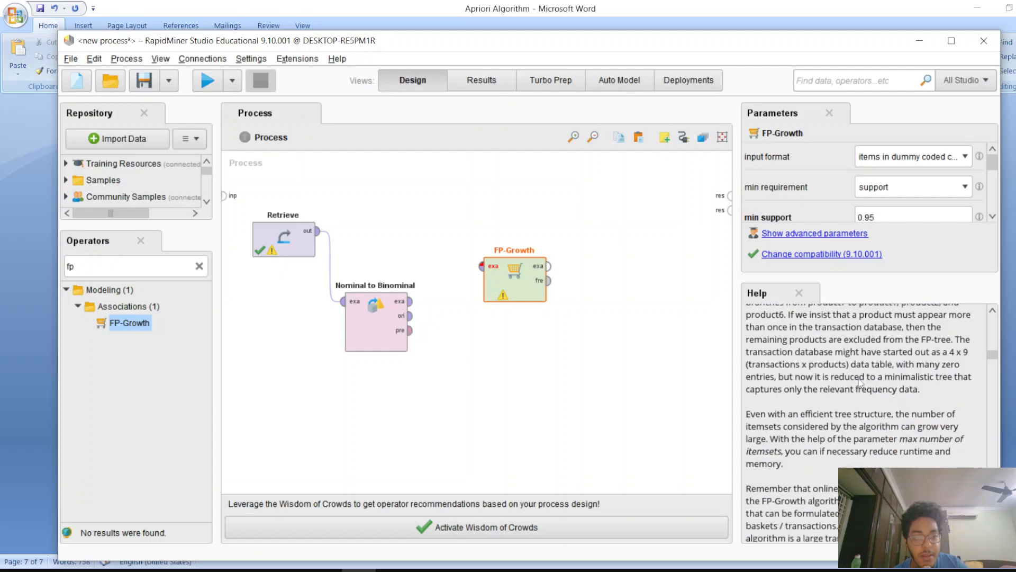
{"action": "scroll", "coordinate": [836, 389], "scroll_direction": "down", "scroll_amount": 15}
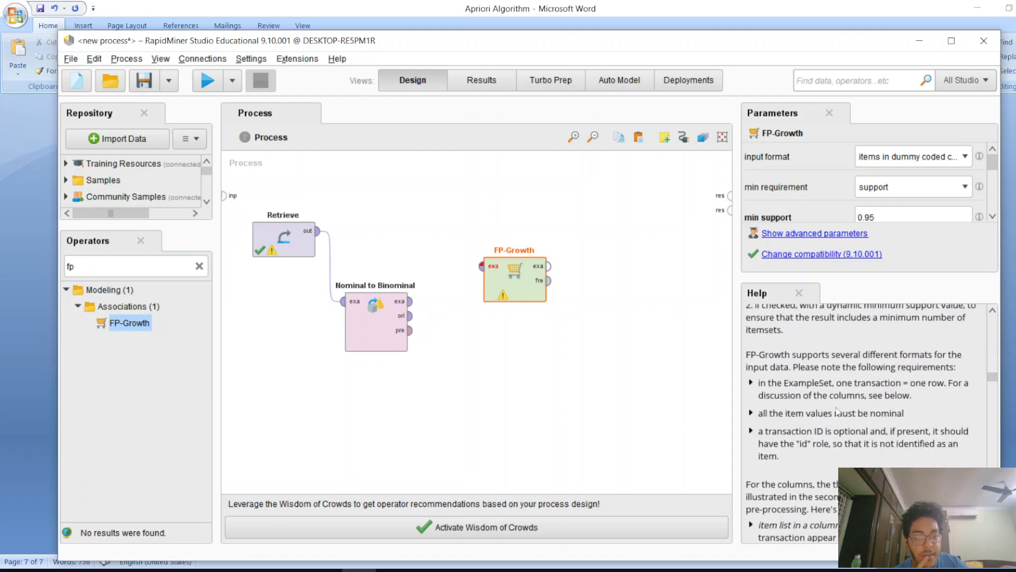
{"action": "scroll", "coordinate": [843, 405], "scroll_direction": "down", "scroll_amount": 3}
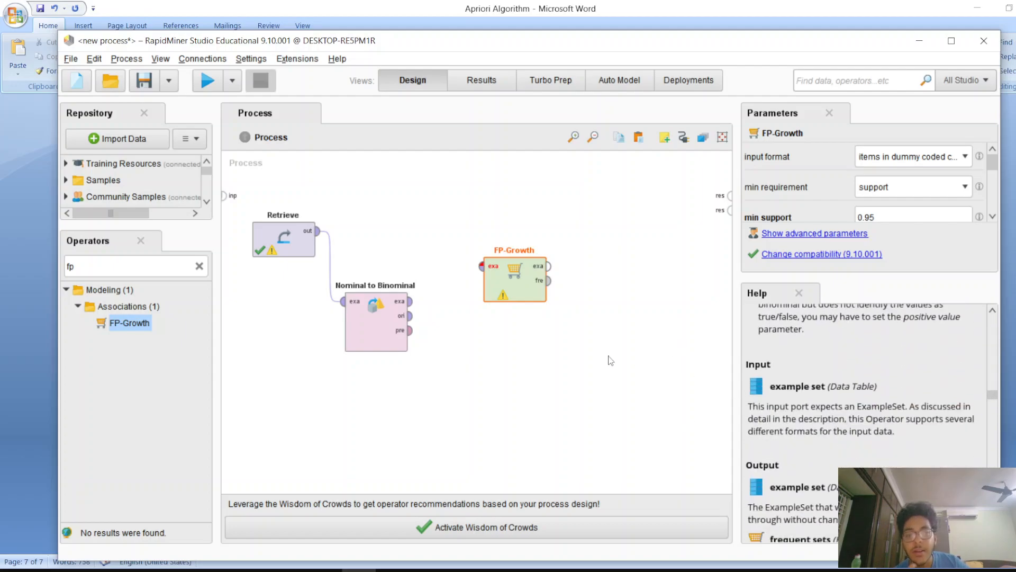
{"action": "scroll", "coordinate": [815, 389], "scroll_direction": "up", "scroll_amount": 2}
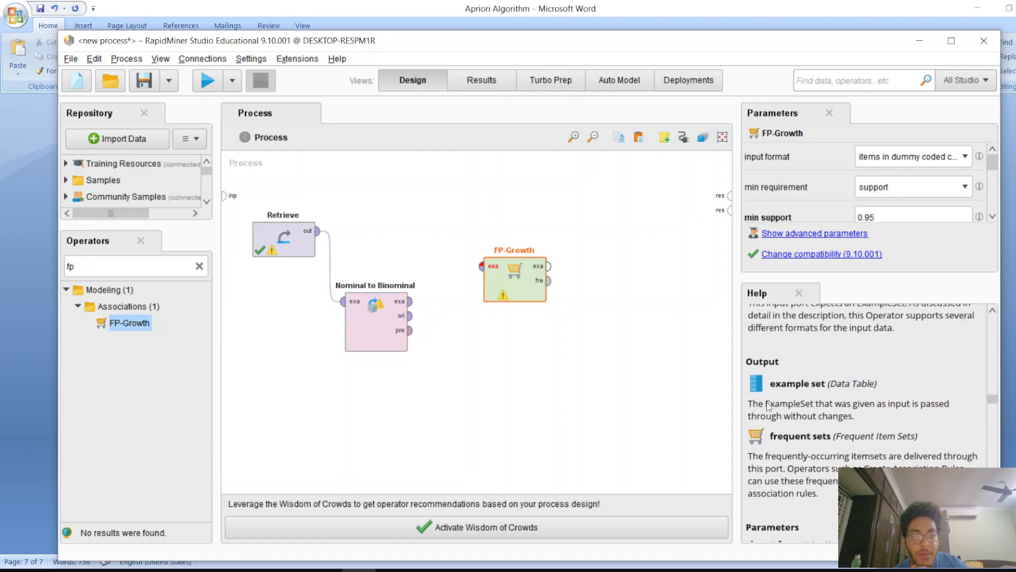
{"action": "scroll", "coordinate": [759, 384], "scroll_direction": "up", "scroll_amount": 3}
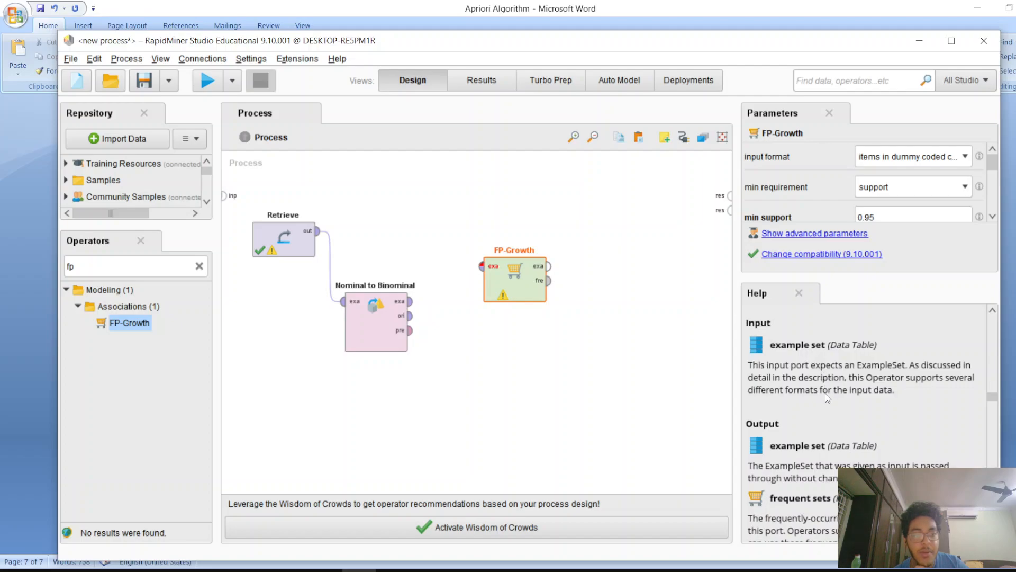
{"action": "scroll", "coordinate": [815, 405], "scroll_direction": "down", "scroll_amount": 2}
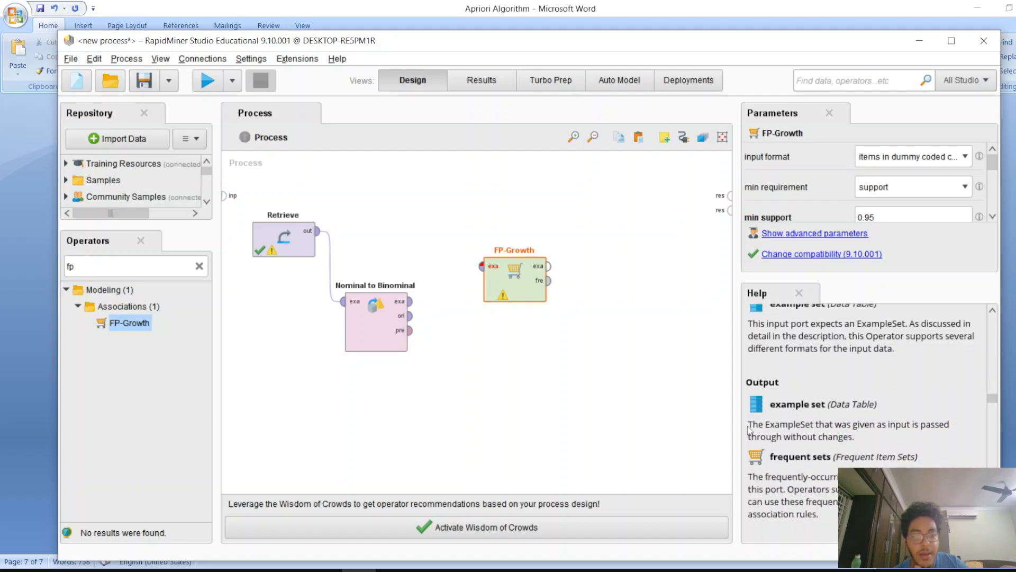
{"action": "left_click_drag", "start_coordinate": [748, 428], "coordinate": [849, 439]}
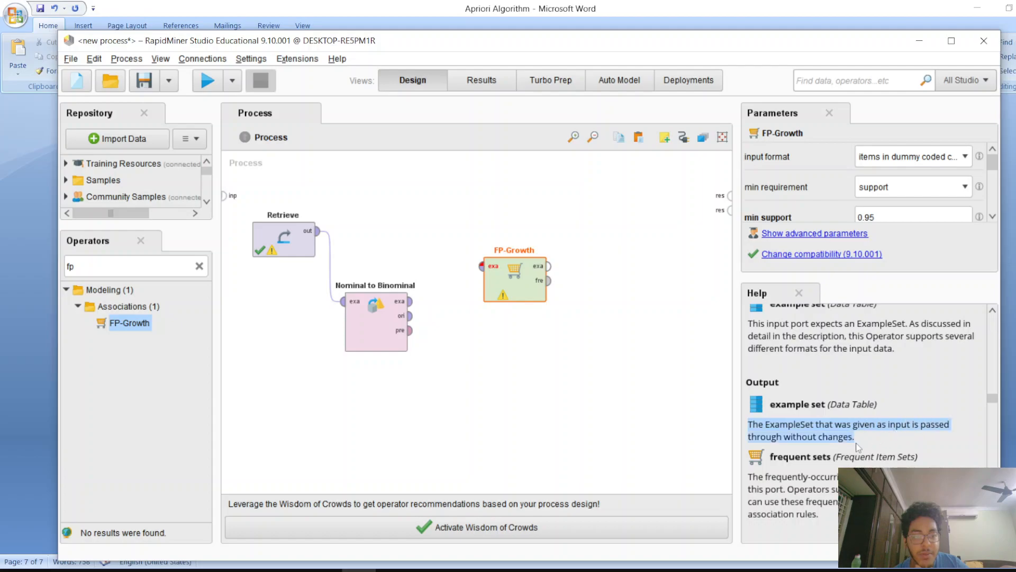
{"action": "scroll", "coordinate": [856, 448], "scroll_direction": "down", "scroll_amount": 5}
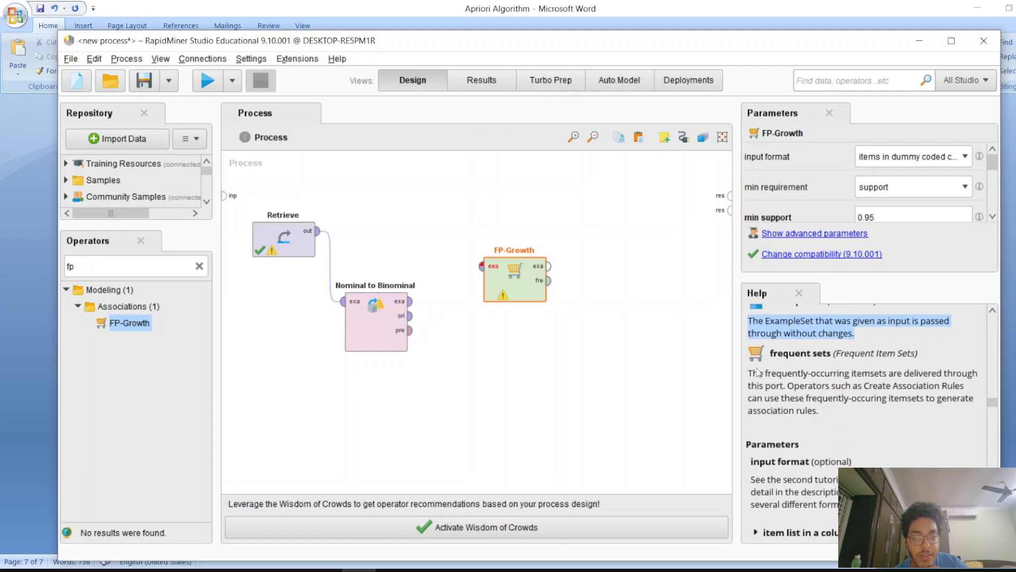
{"action": "left_click_drag", "start_coordinate": [798, 377], "coordinate": [829, 398]}
{"action": "left_click", "coordinate": [825, 391]}
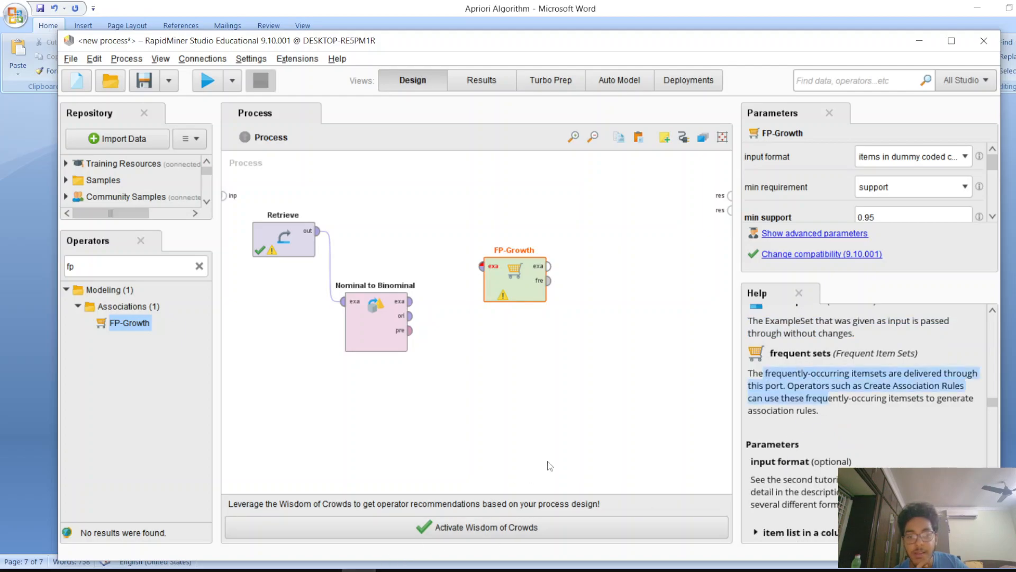
Switch to the Word document and review the Apriori algorithm notes, then return to RapidMiner
{"action": "left_click", "coordinate": [307, 569]}
{"action": "scroll", "coordinate": [483, 413], "scroll_direction": "up", "scroll_amount": 9}
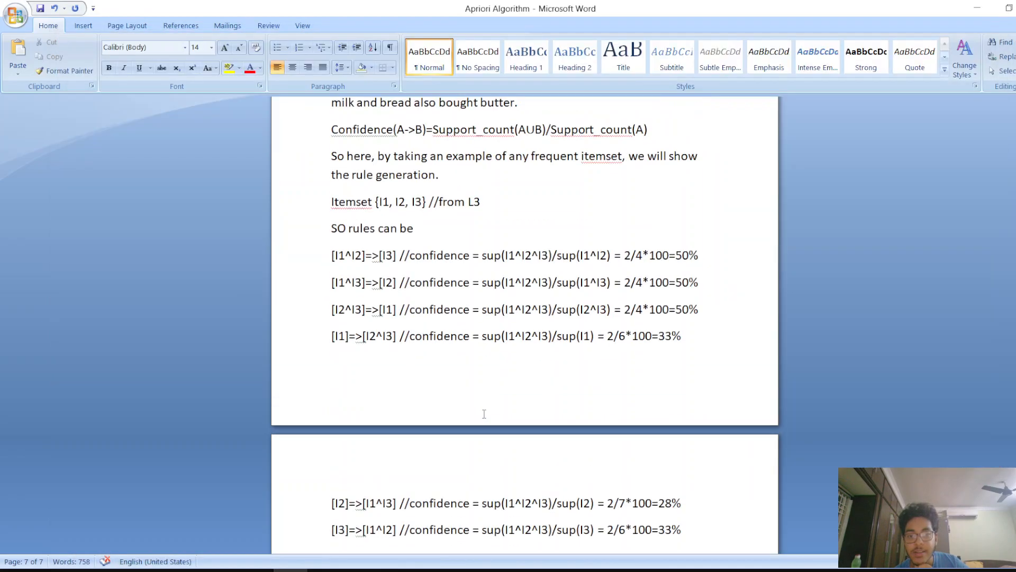
{"action": "left_click_drag", "start_coordinate": [1015, 412], "coordinate": [1015, 165]}
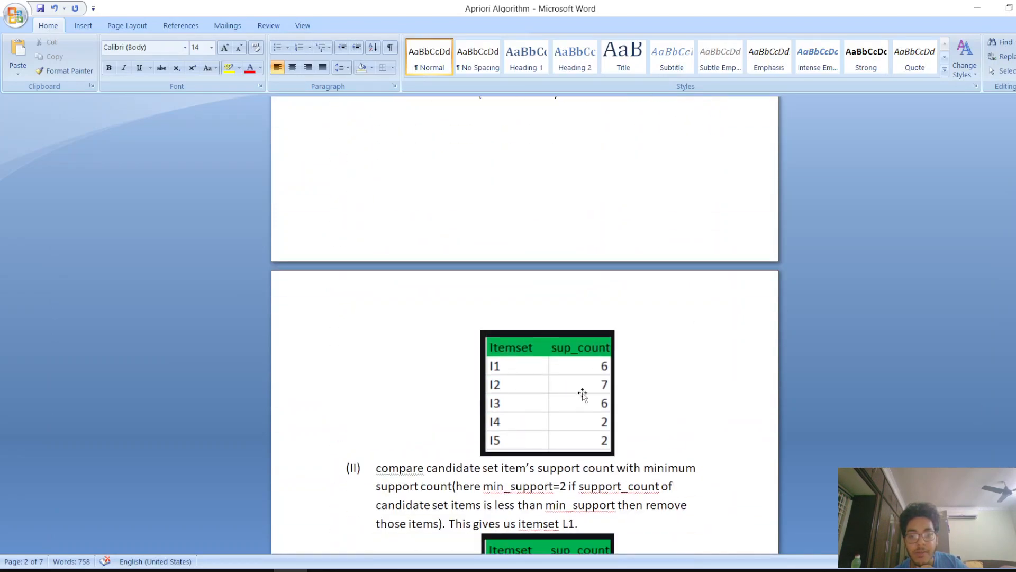
{"action": "scroll", "coordinate": [521, 378], "scroll_direction": "down", "scroll_amount": 4}
{"action": "scroll", "coordinate": [511, 460], "scroll_direction": "down", "scroll_amount": 5}
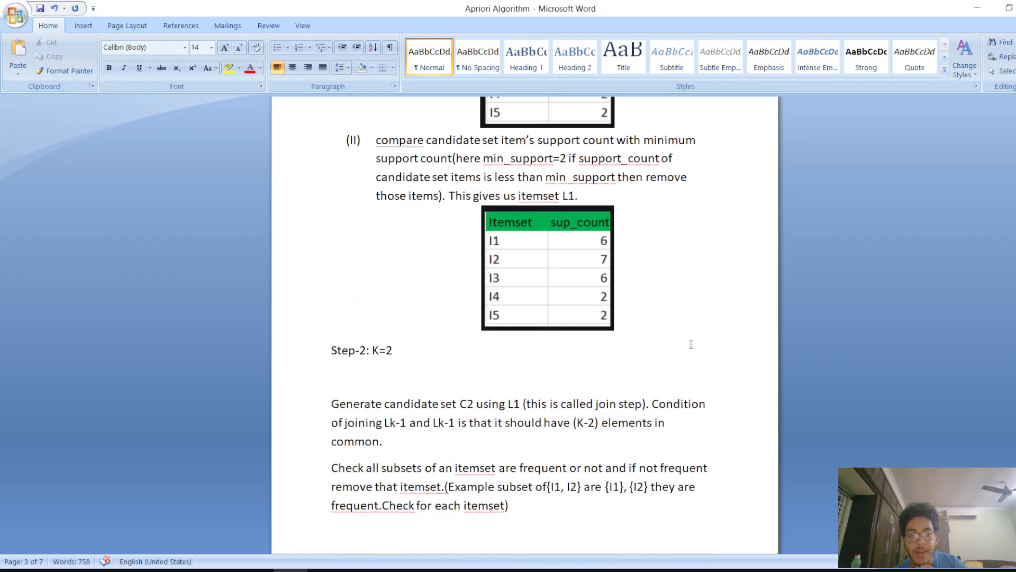
{"action": "scroll", "coordinate": [691, 344], "scroll_direction": "down", "scroll_amount": 7}
{"action": "left_click", "coordinate": [978, 8]}
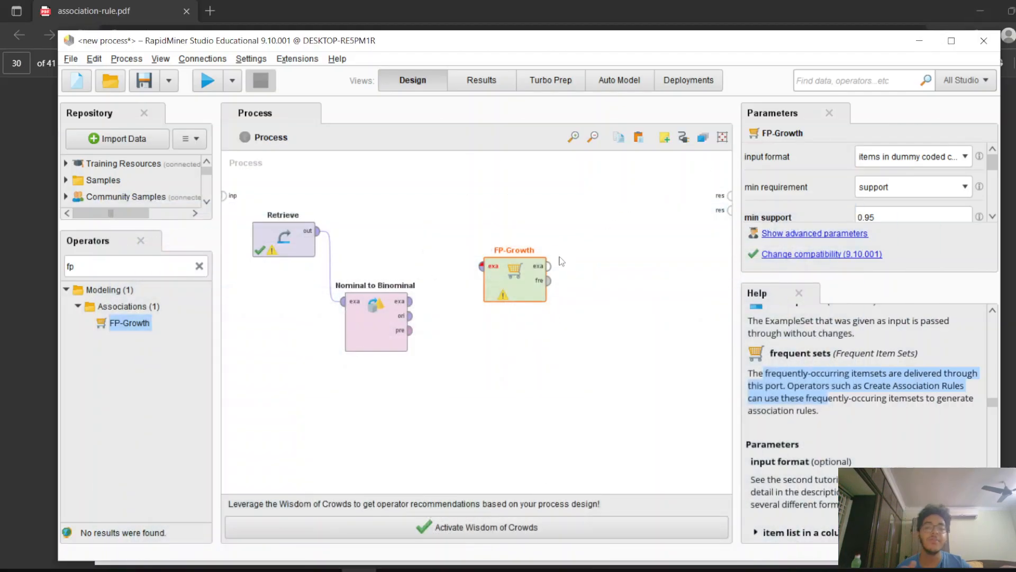
Clear the operator search and add a Create Association Rules operator to the process
{"action": "left_click", "coordinate": [200, 266]}
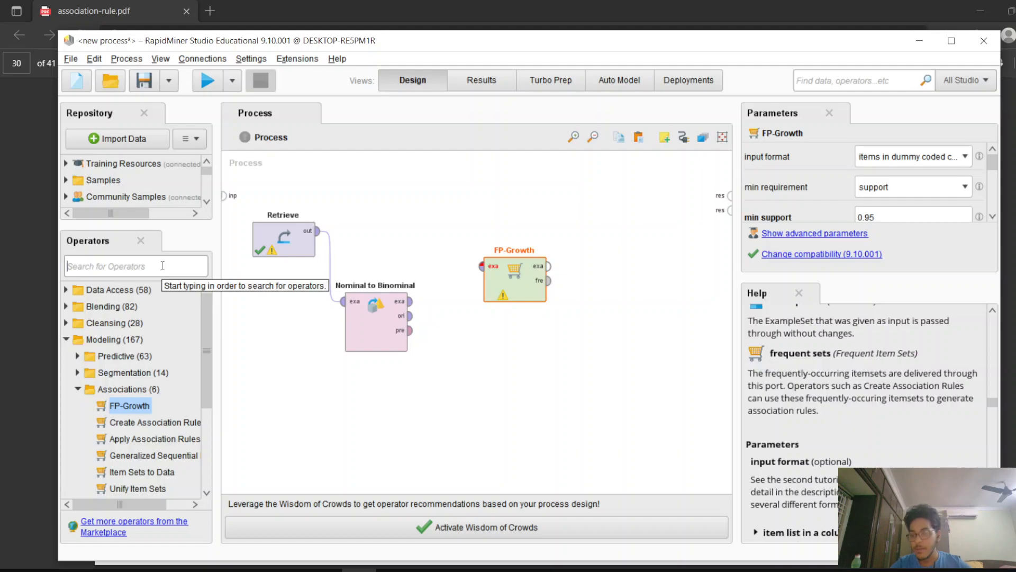
{"action": "left_click_drag", "start_coordinate": [174, 421], "coordinate": [636, 228]}
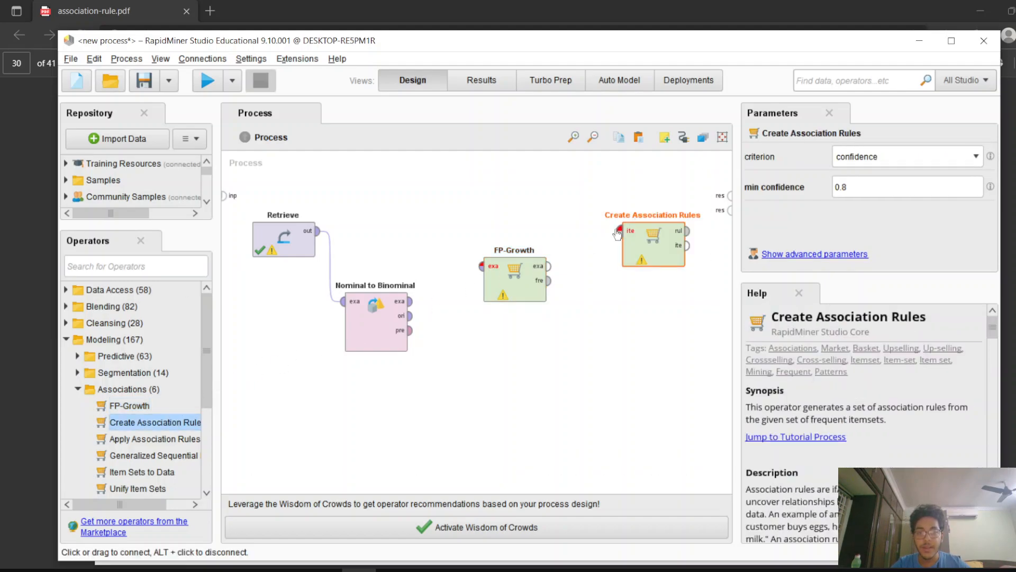
Wire Nominal to Binominal into FP-Growth, FP-Growth's frequent sets into Create Association Rules, and its rules to the process output
{"action": "left_click", "coordinate": [552, 283]}
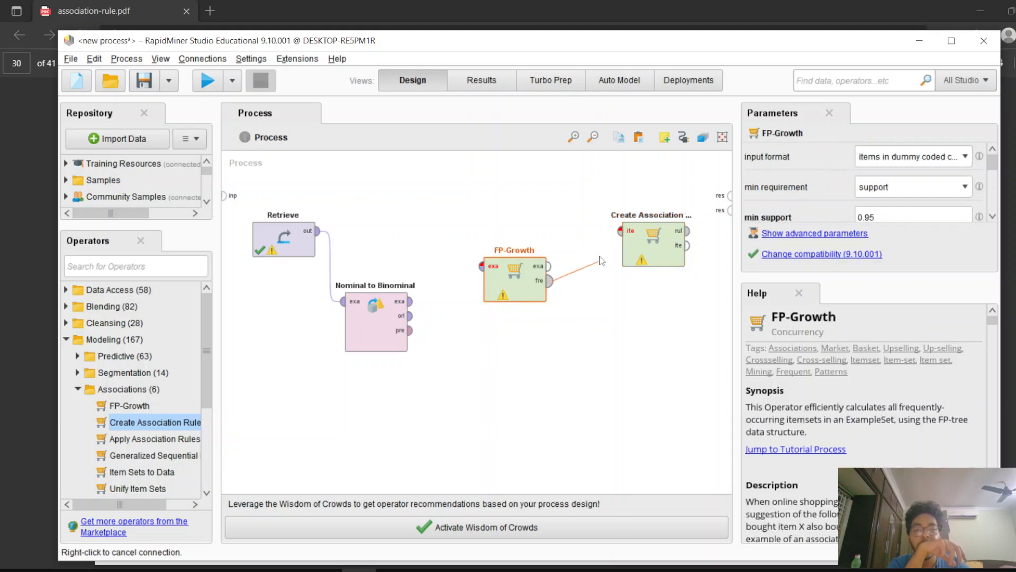
{"action": "left_click", "coordinate": [551, 282]}
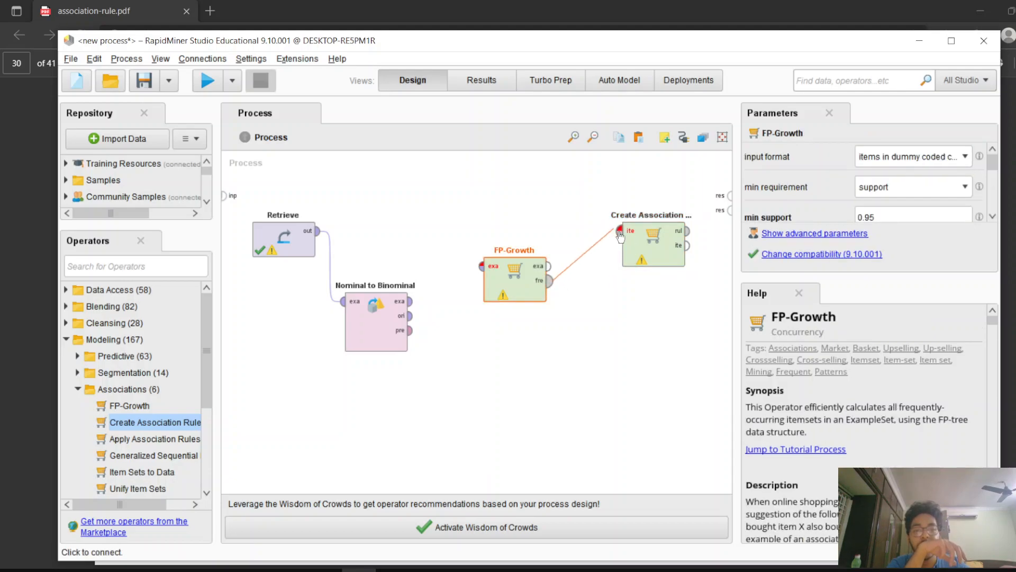
{"action": "left_click", "coordinate": [621, 233]}
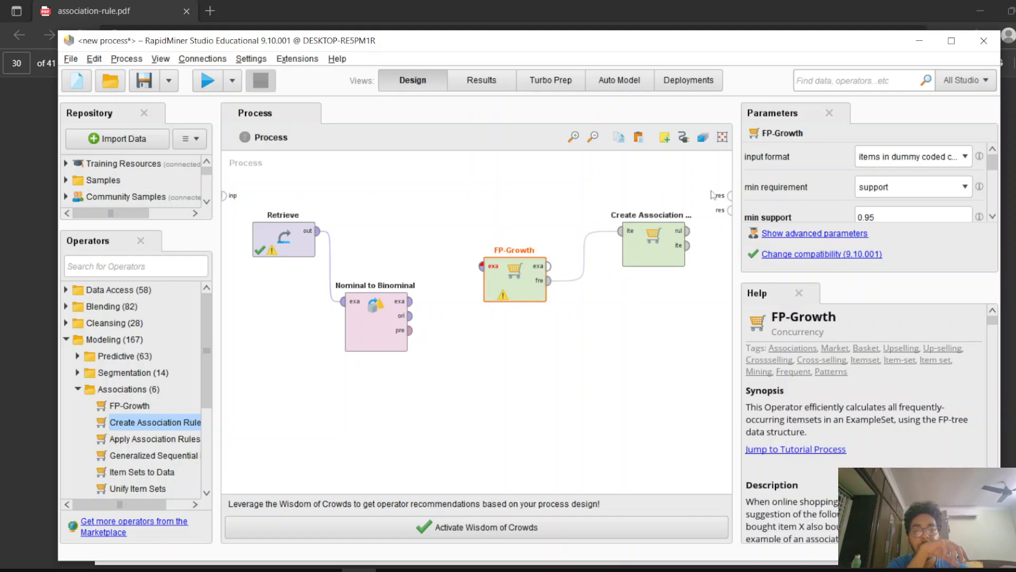
{"action": "left_click", "coordinate": [690, 239]}
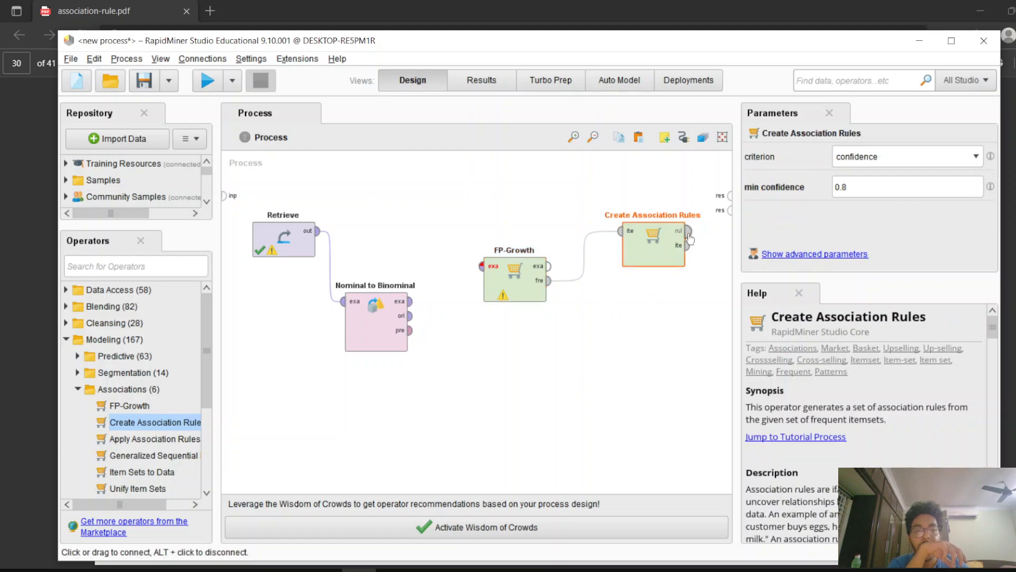
{"action": "left_click", "coordinate": [688, 231]}
{"action": "left_click", "coordinate": [731, 196]}
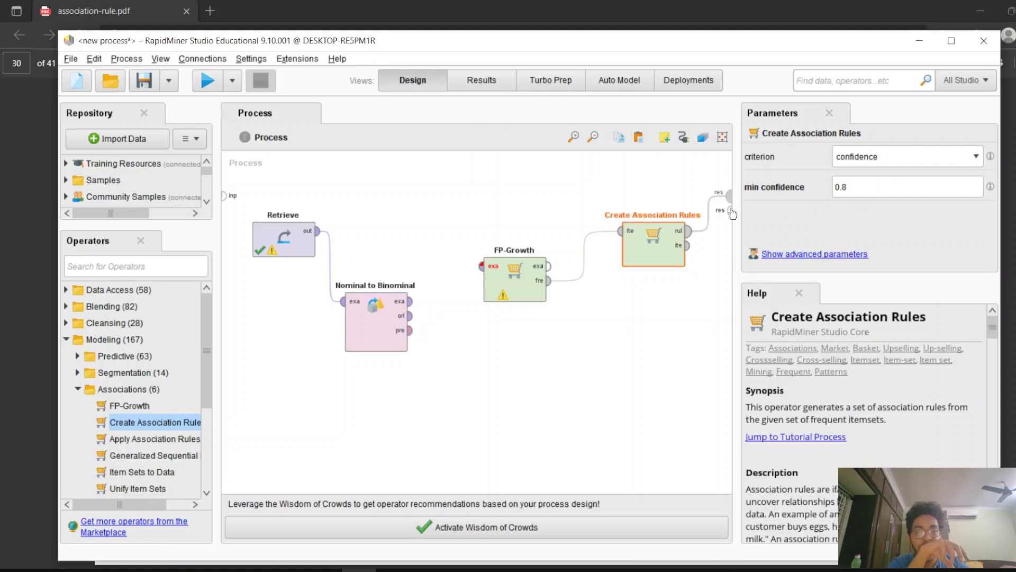
{"action": "left_click", "coordinate": [411, 301]}
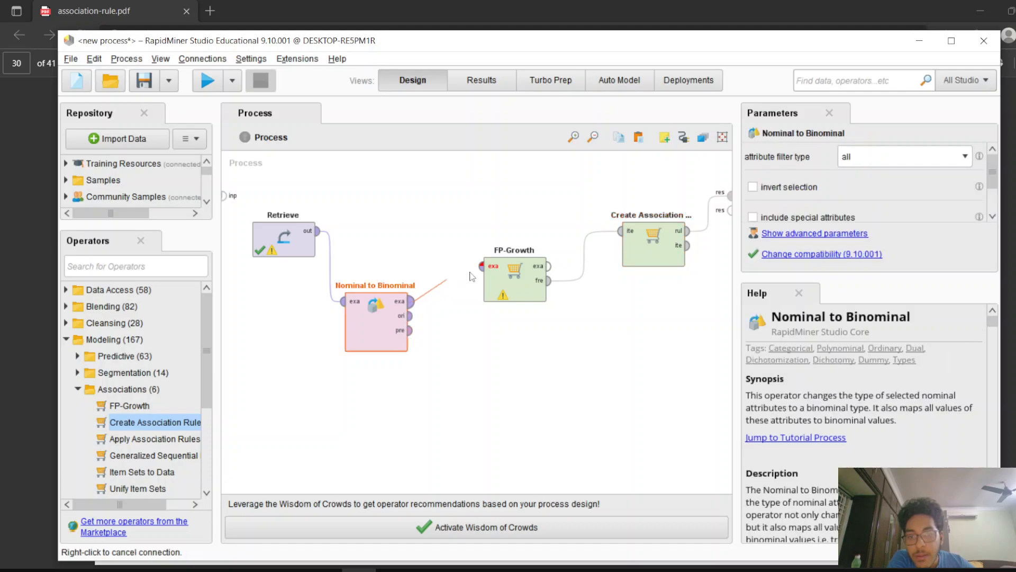
{"action": "left_click", "coordinate": [482, 266]}
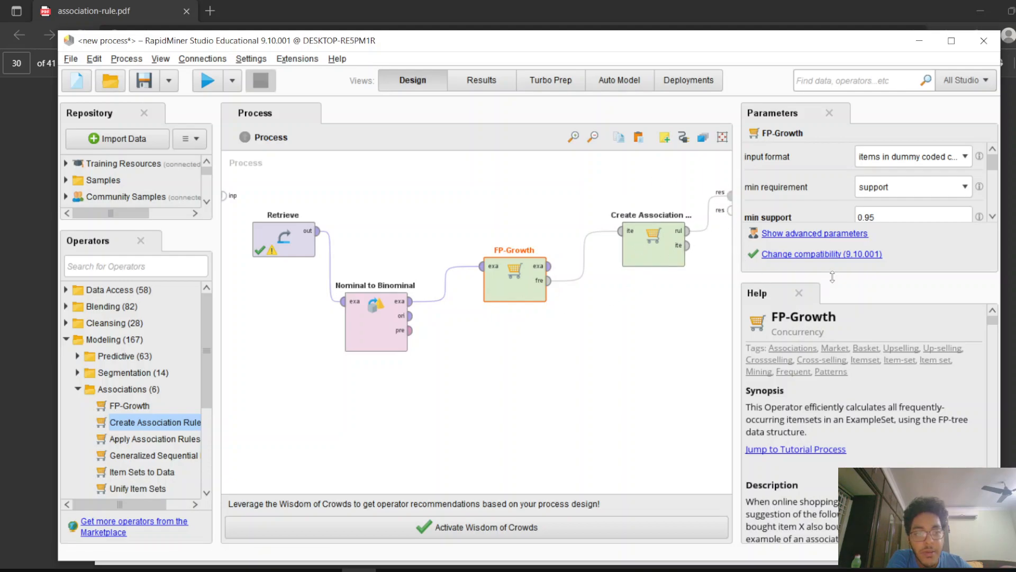
Enlarge the parameters panel and review the FP-Growth operator's parameters
{"action": "left_click_drag", "start_coordinate": [832, 277], "coordinate": [824, 377]}
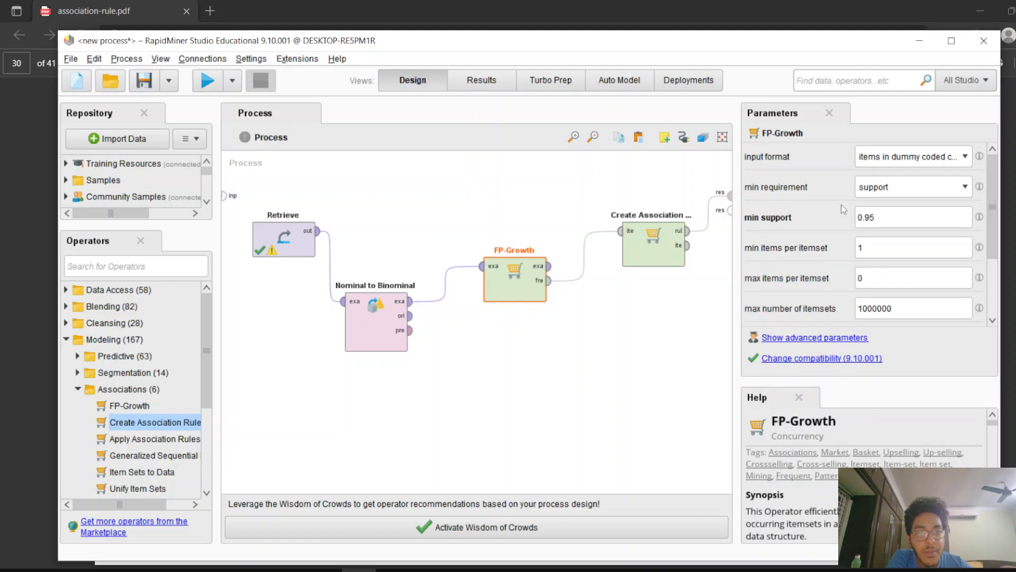
{"action": "left_click", "coordinate": [871, 215]}
{"action": "double_click", "coordinate": [891, 220]}
{"action": "left_click", "coordinate": [903, 191]}
{"action": "left_click", "coordinate": [902, 191]}
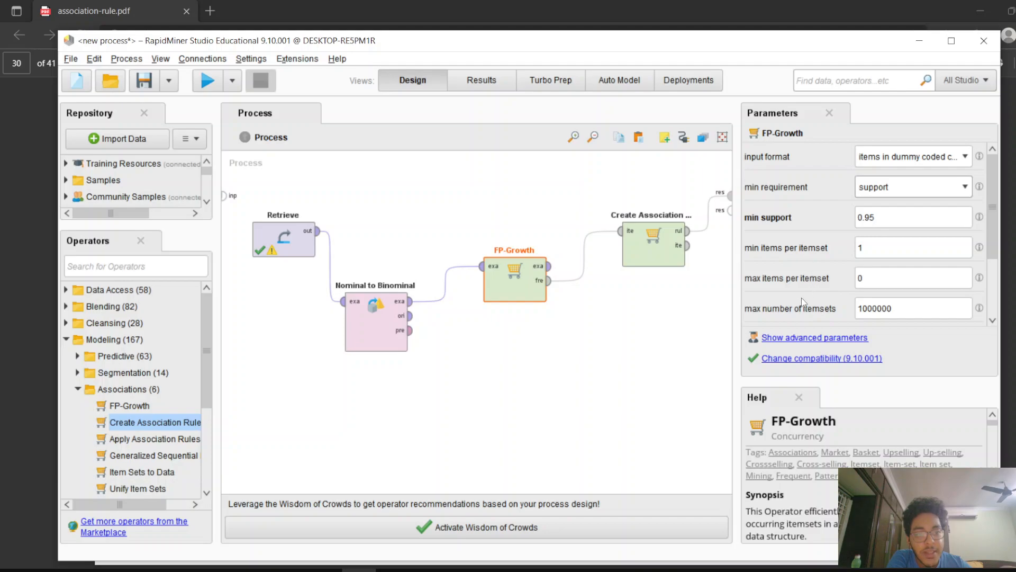
Set Create Association Rules' min confidence to 0.7 and run the process
{"action": "left_click", "coordinate": [654, 249]}
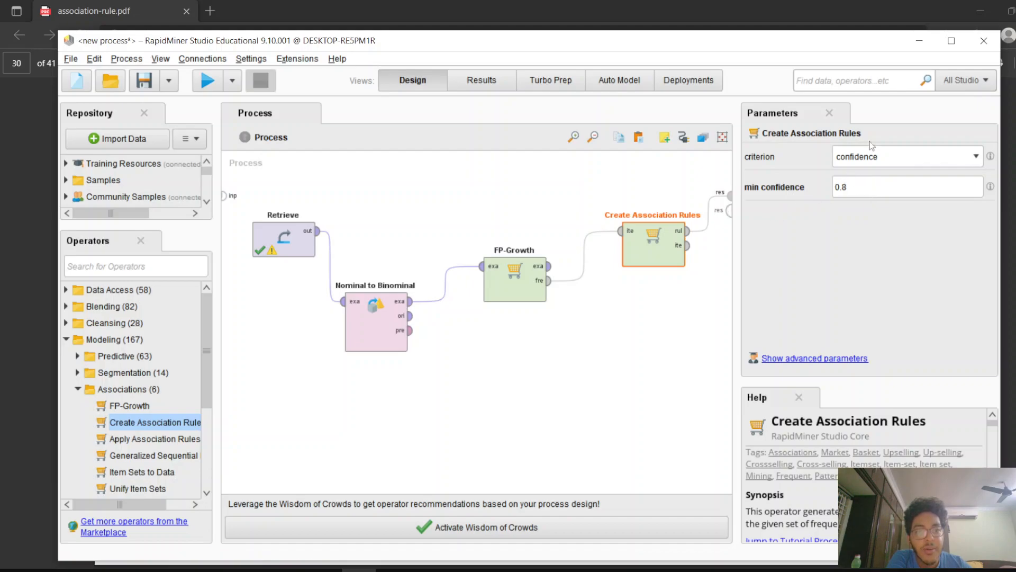
{"action": "left_click", "coordinate": [890, 187]}
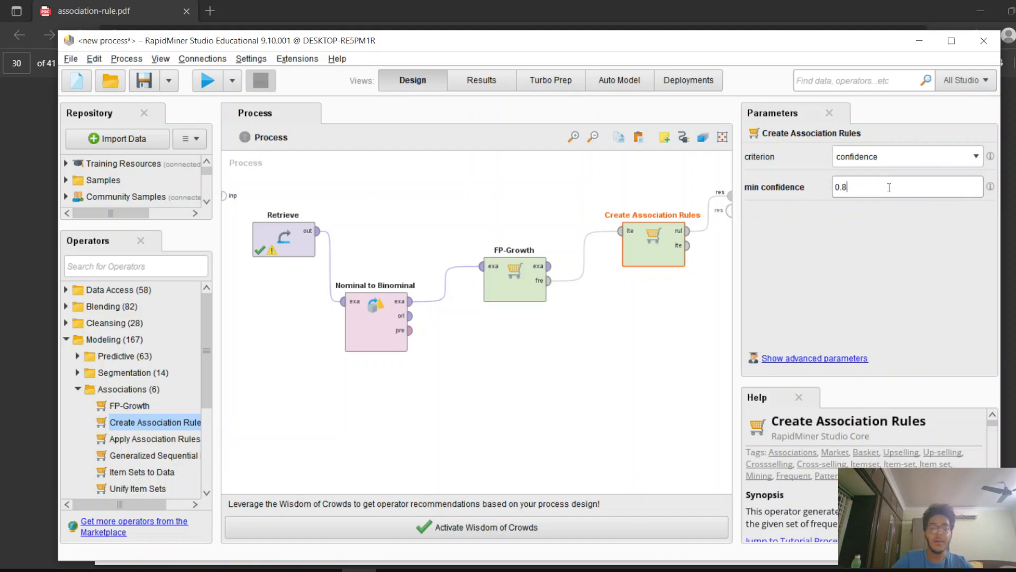
{"action": "key", "text": "BackSpace"}
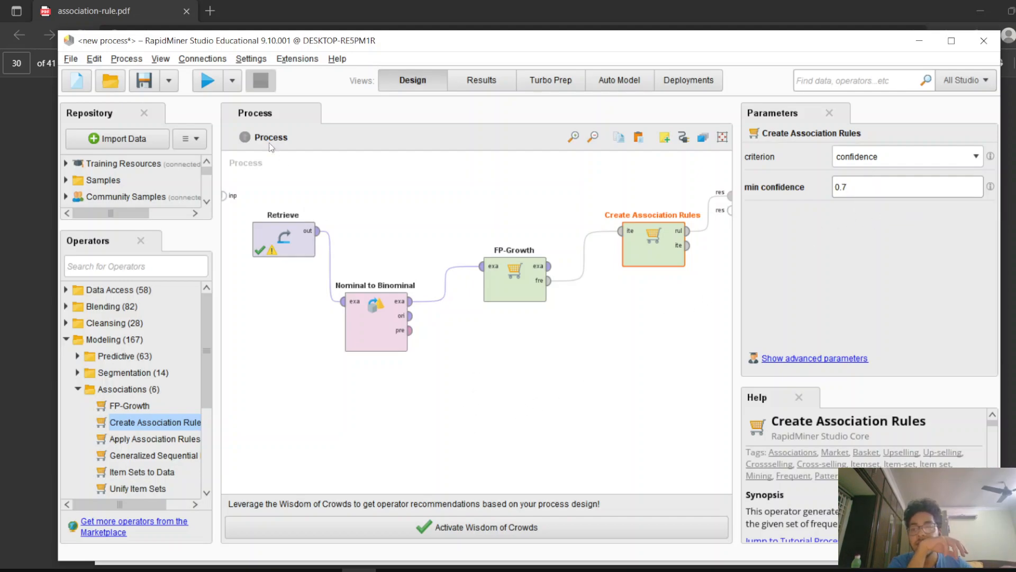
{"action": "left_click", "coordinate": [205, 82]}
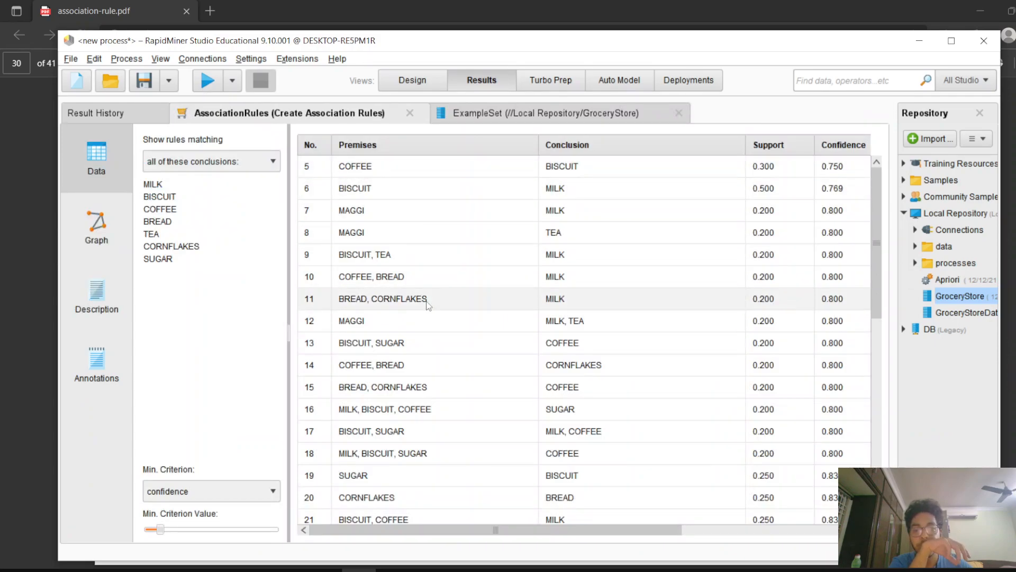
Browse the association rules table, scrolling through premises, conclusions, support and confidence values
{"action": "left_click", "coordinate": [373, 163]}
{"action": "left_click", "coordinate": [596, 165]}
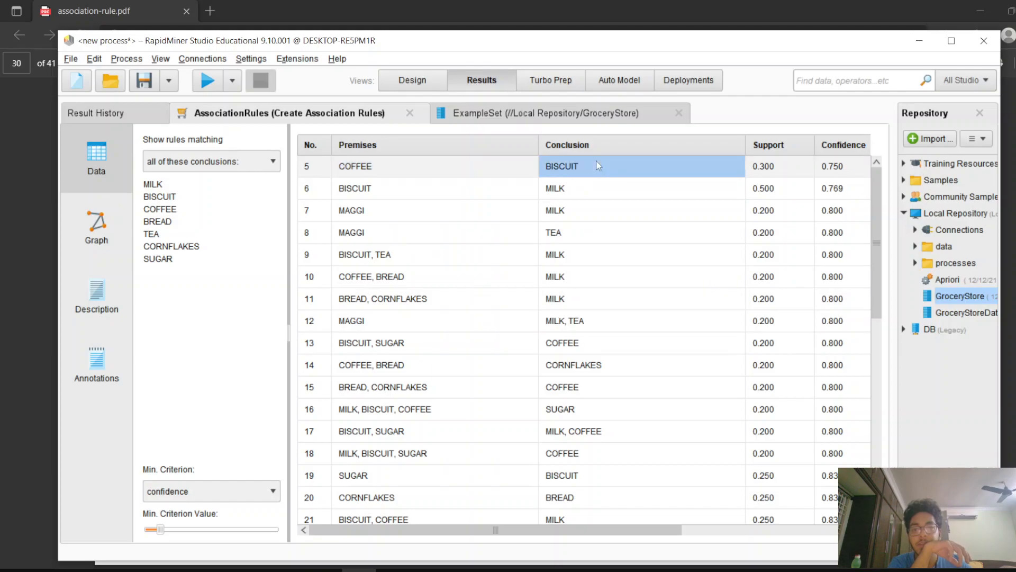
{"action": "left_click", "coordinate": [840, 162]}
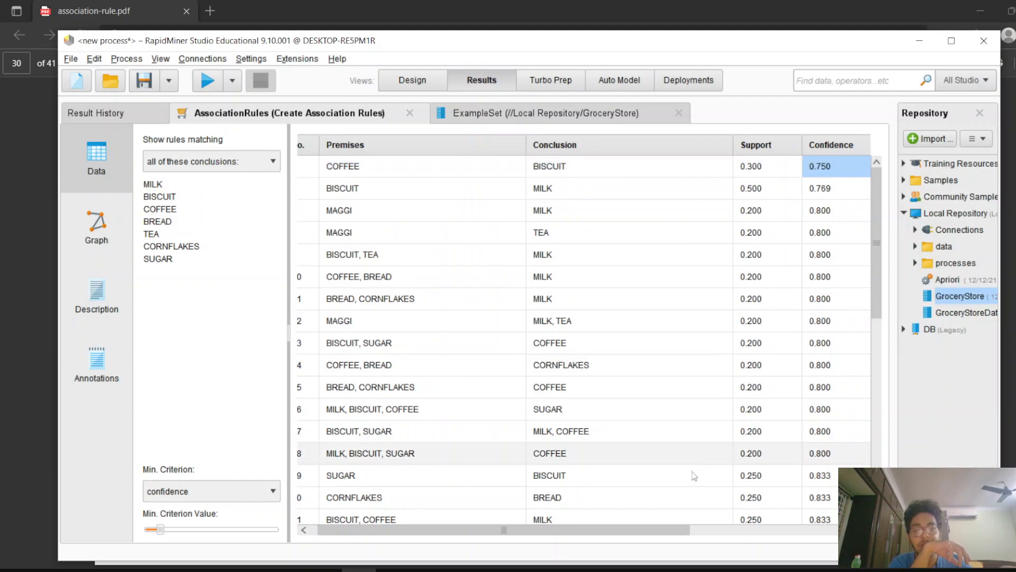
{"action": "left_click_drag", "start_coordinate": [687, 530], "coordinate": [690, 530]}
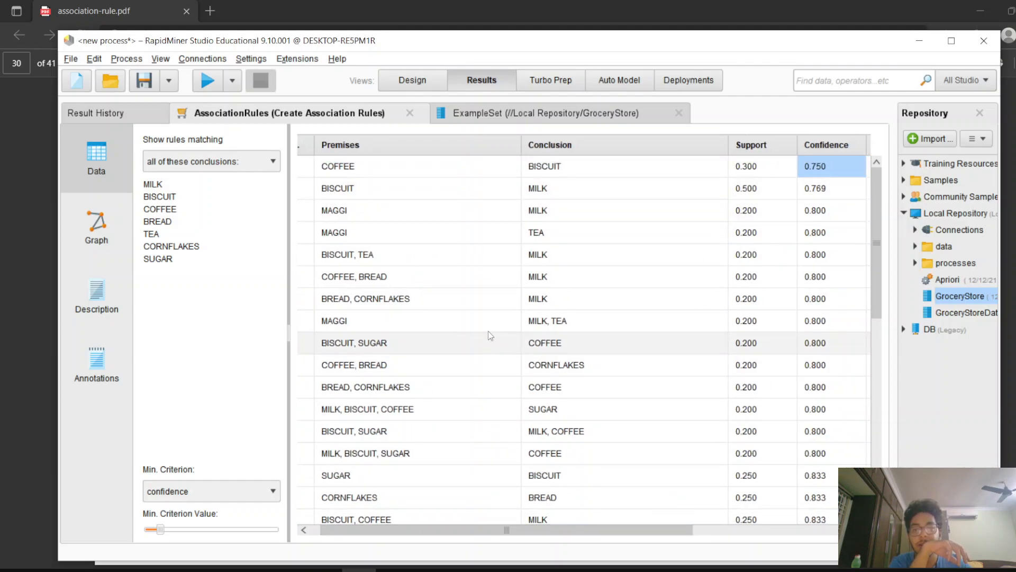
{"action": "left_click_drag", "start_coordinate": [531, 530], "coordinate": [523, 530]}
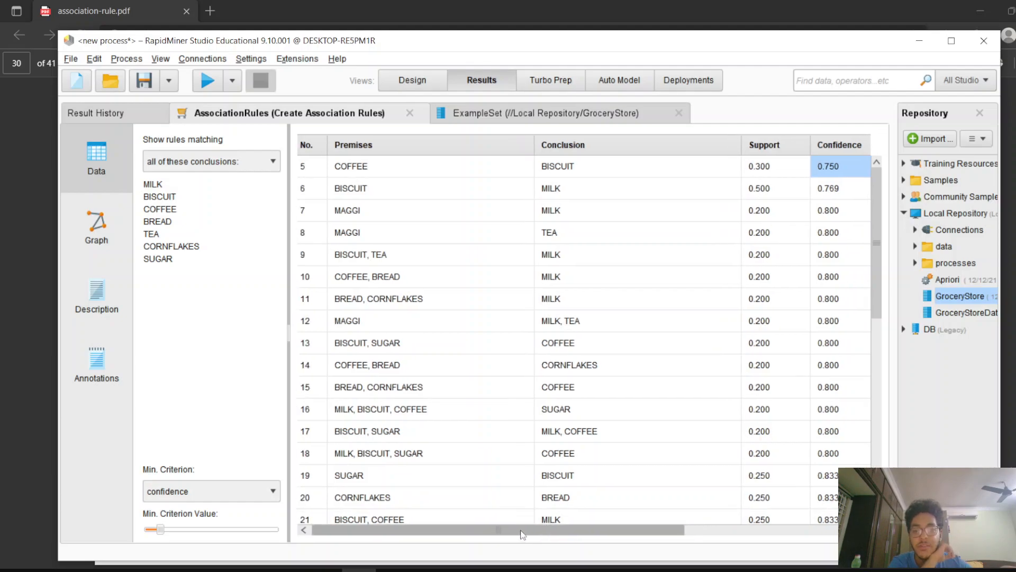
{"action": "scroll", "coordinate": [435, 443], "scroll_direction": "down", "scroll_amount": 5}
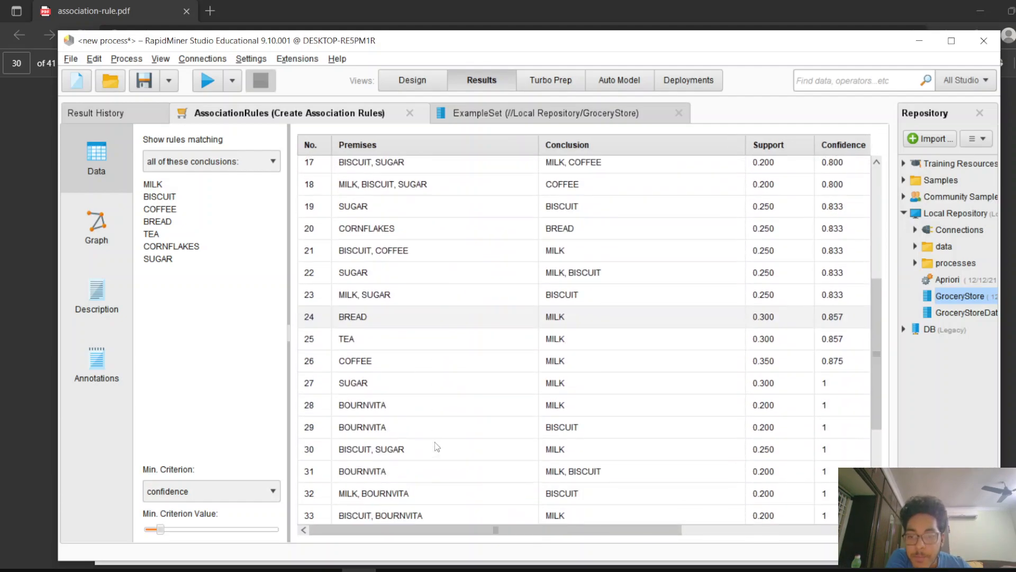
{"action": "scroll", "coordinate": [435, 447], "scroll_direction": "down", "scroll_amount": 1}
{"action": "scroll", "coordinate": [395, 413], "scroll_direction": "up", "scroll_amount": 4}
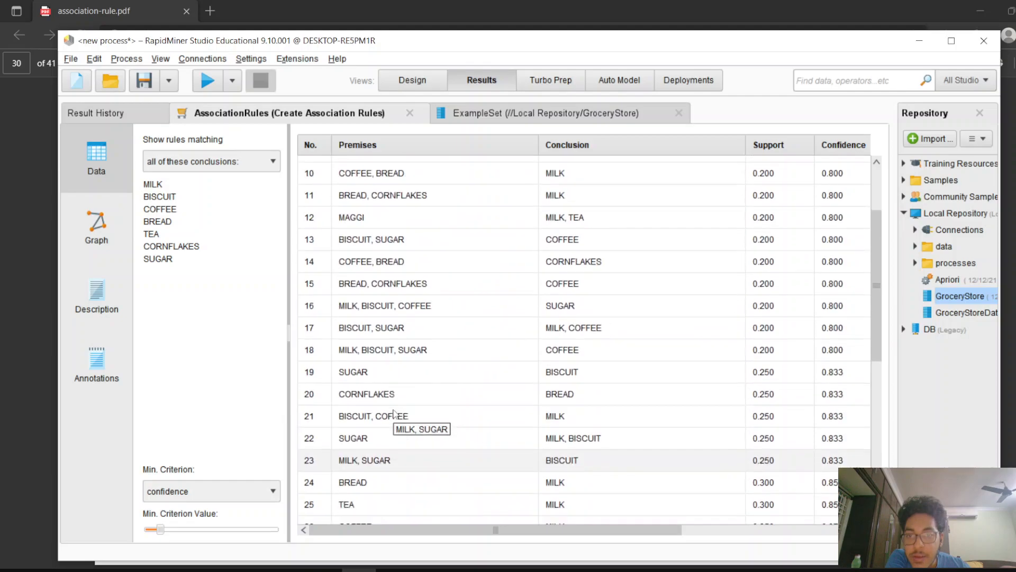
{"action": "scroll", "coordinate": [394, 413], "scroll_direction": "up", "scroll_amount": 4}
{"action": "left_click", "coordinate": [395, 166]}
{"action": "scroll", "coordinate": [415, 253], "scroll_direction": "down", "scroll_amount": 4}
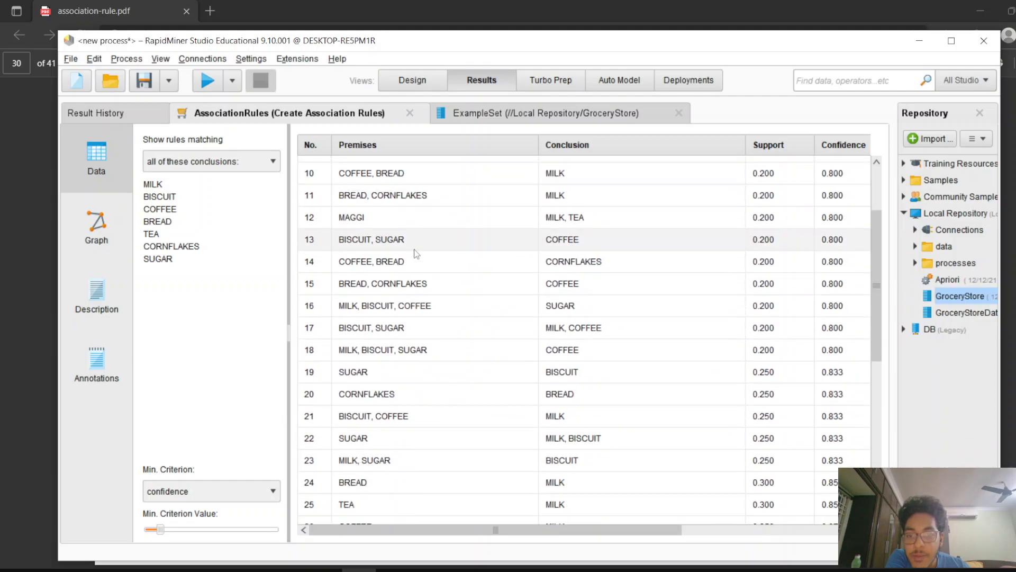
{"action": "scroll", "coordinate": [416, 253], "scroll_direction": "down", "scroll_amount": 4}
{"action": "left_click", "coordinate": [420, 406]}
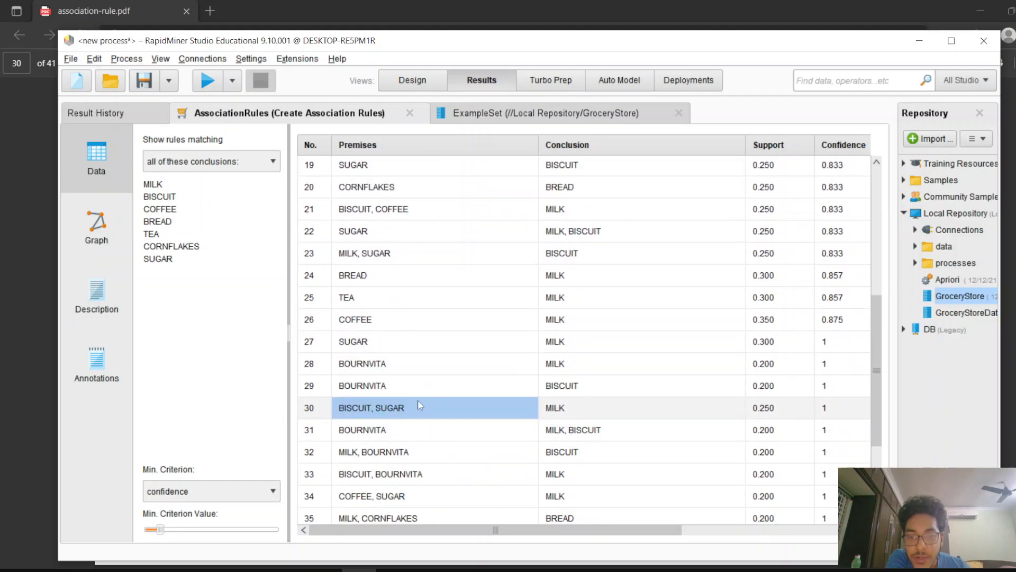
{"action": "left_click", "coordinate": [591, 410]}
{"action": "scroll", "coordinate": [521, 431], "scroll_direction": "down", "scroll_amount": 3}
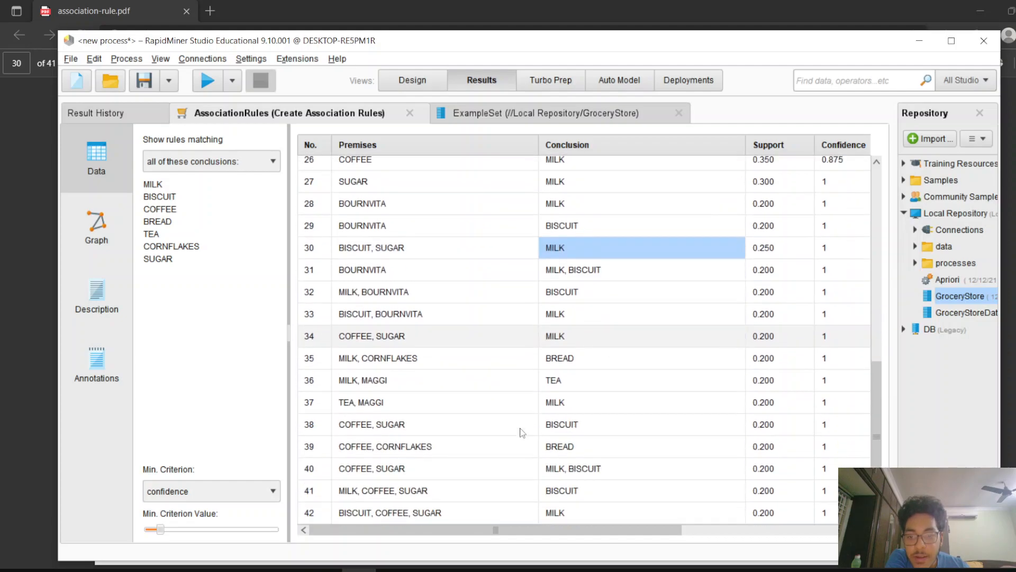
Switch to the rules graph view and inspect its filter and edge label options
{"action": "left_click", "coordinate": [97, 233]}
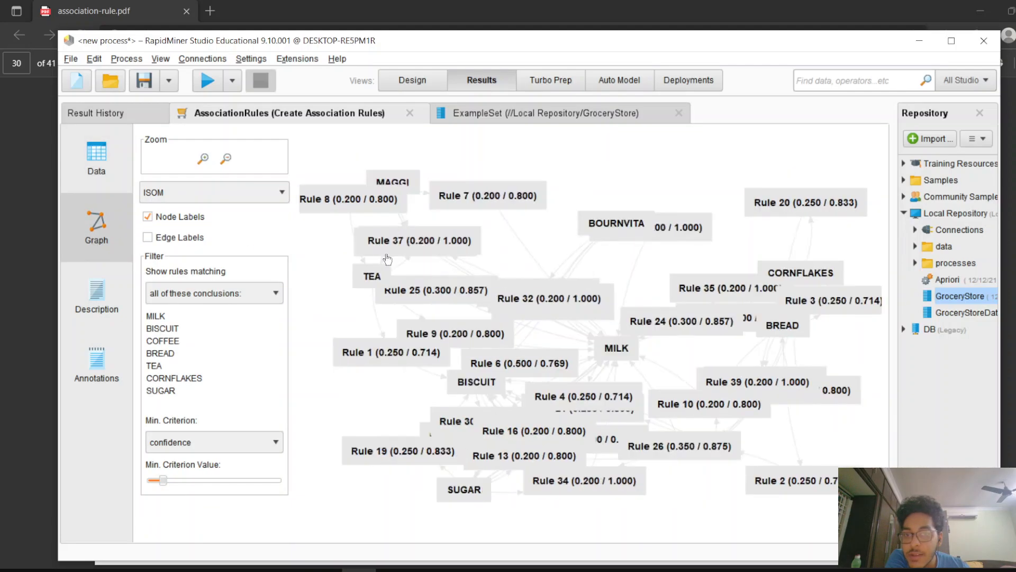
{"action": "left_click", "coordinate": [240, 296]}
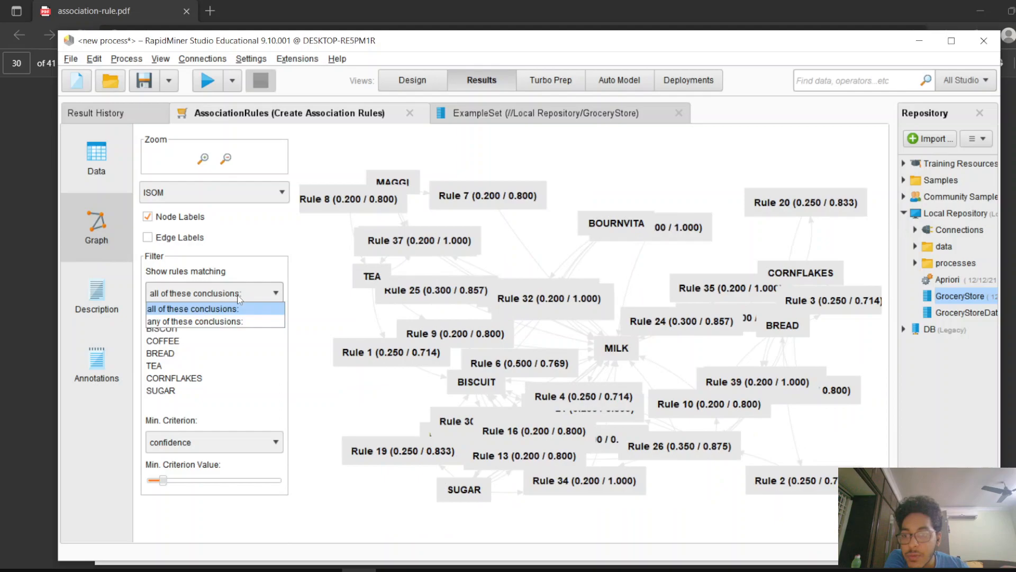
{"action": "left_click", "coordinate": [230, 297]}
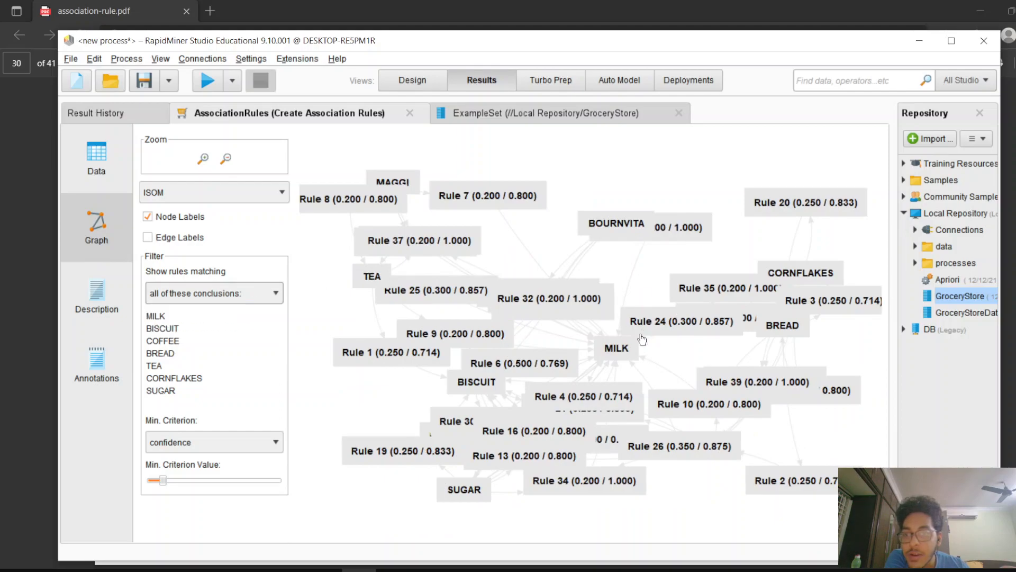
{"action": "left_click", "coordinate": [148, 238]}
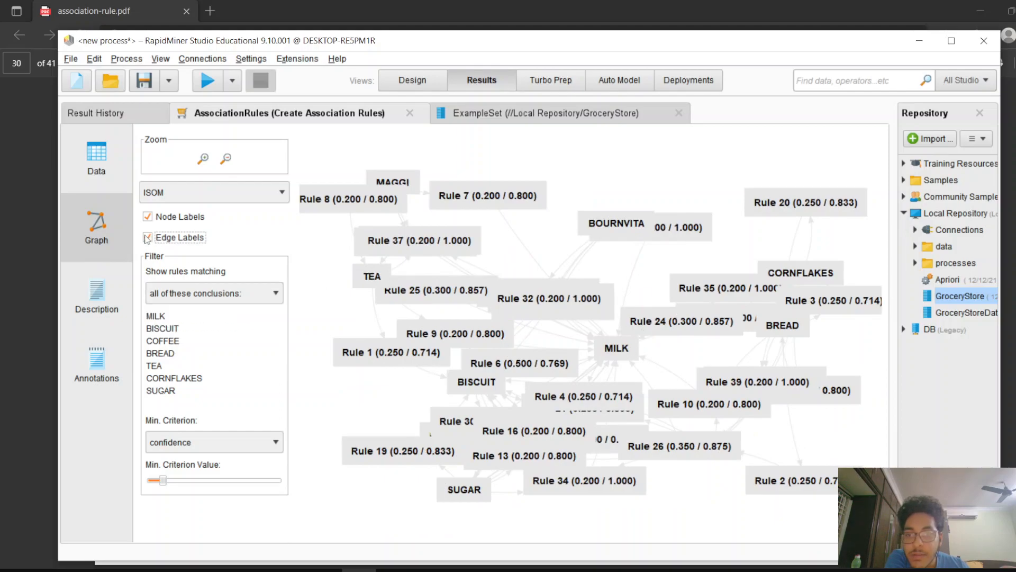
{"action": "left_click", "coordinate": [147, 239]}
Read the association rules in the description view, highlighting individual rules and their confidence
{"action": "left_click", "coordinate": [83, 292]}
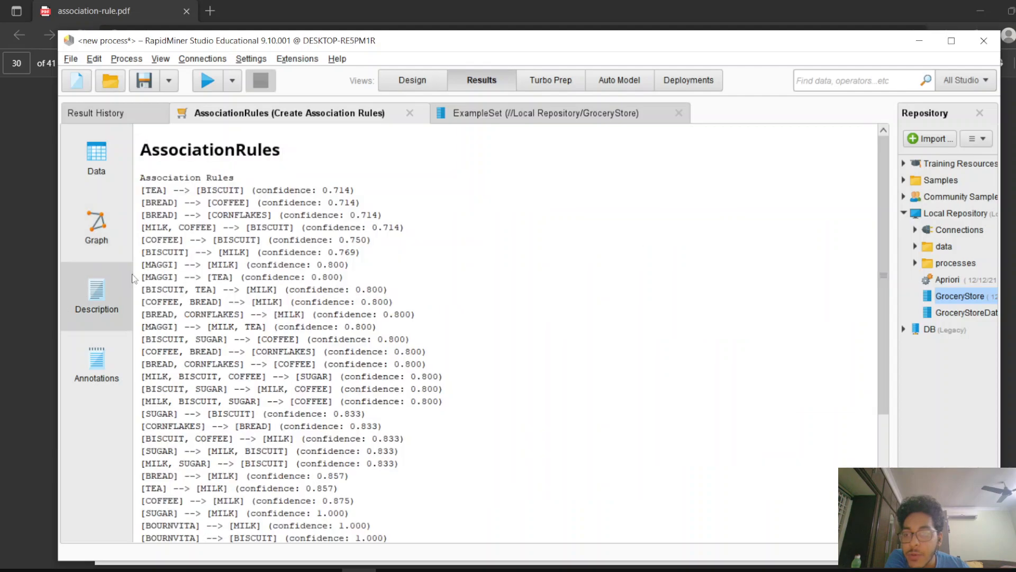
{"action": "left_click_drag", "start_coordinate": [164, 154], "coordinate": [210, 166]}
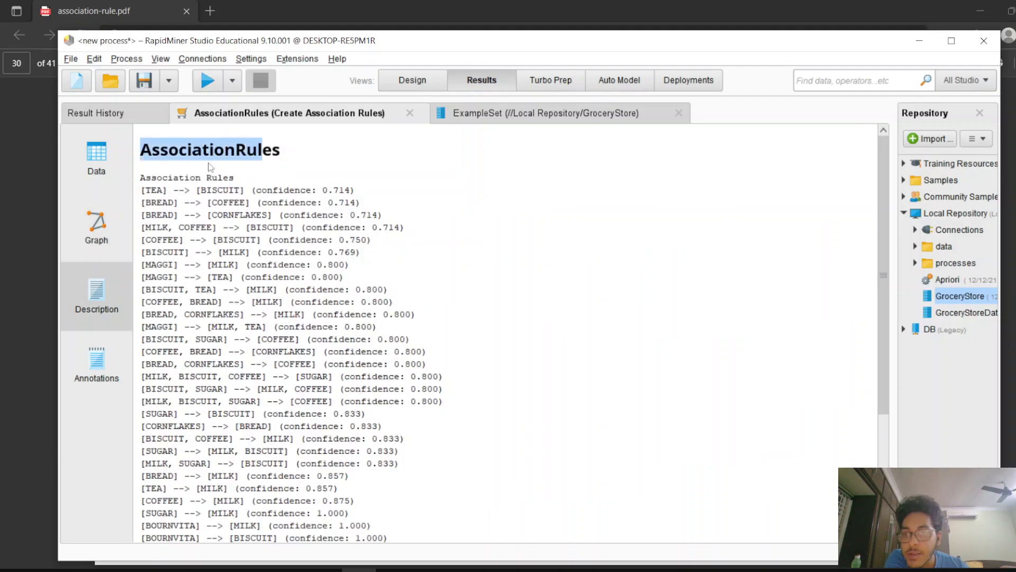
{"action": "left_click_drag", "start_coordinate": [140, 179], "coordinate": [320, 200]}
{"action": "left_click", "coordinate": [275, 197]}
{"action": "left_click_drag", "start_coordinate": [256, 192], "coordinate": [314, 197]}
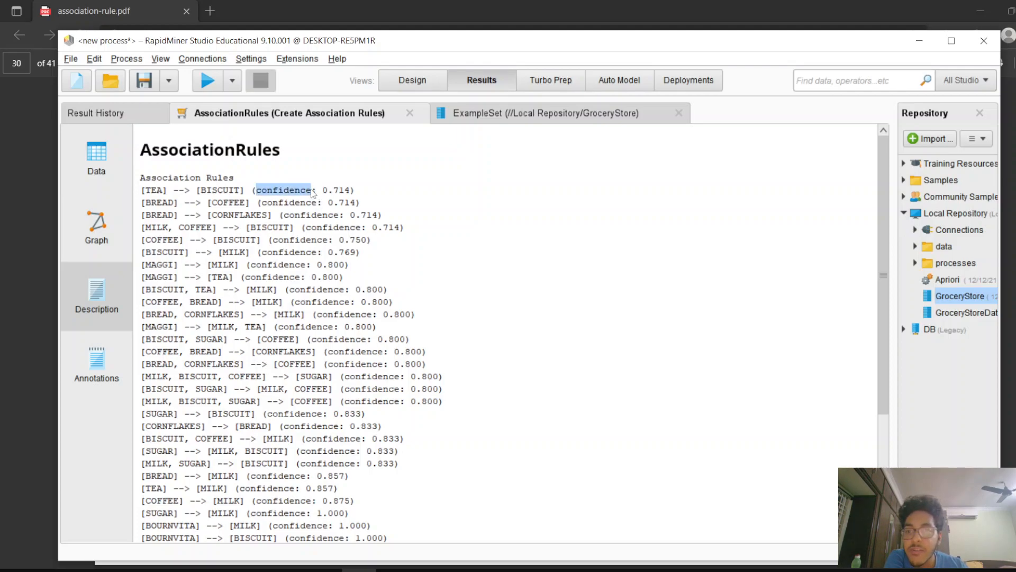
{"action": "left_click", "coordinate": [520, 180]}
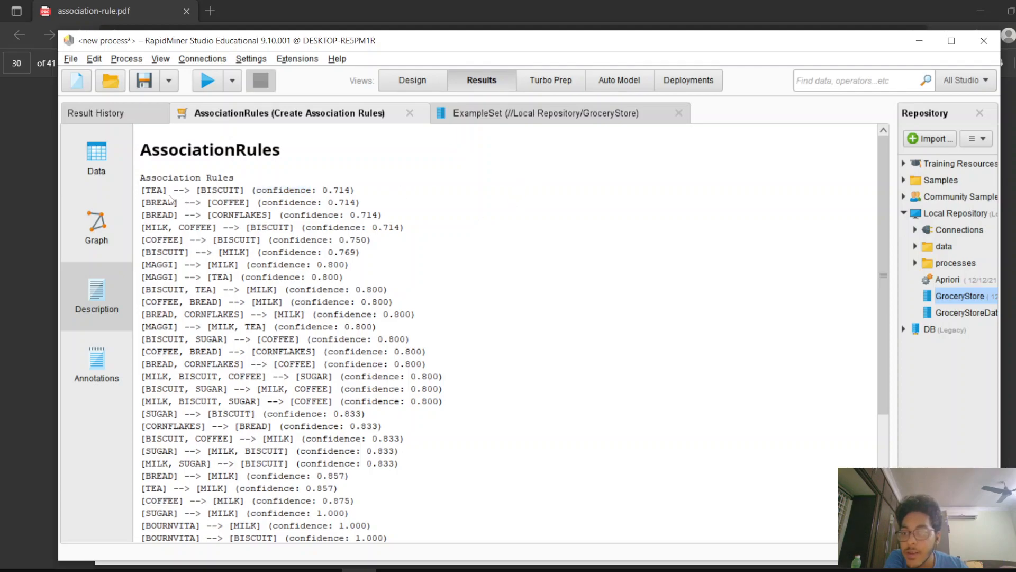
{"action": "left_click_drag", "start_coordinate": [142, 190], "coordinate": [369, 509]}
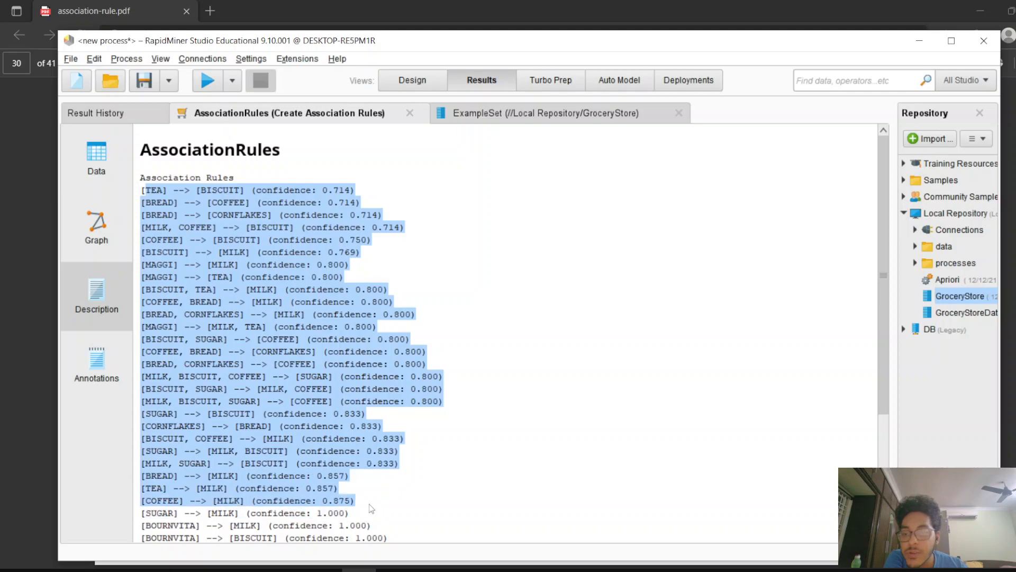
{"action": "left_click", "coordinate": [445, 472]}
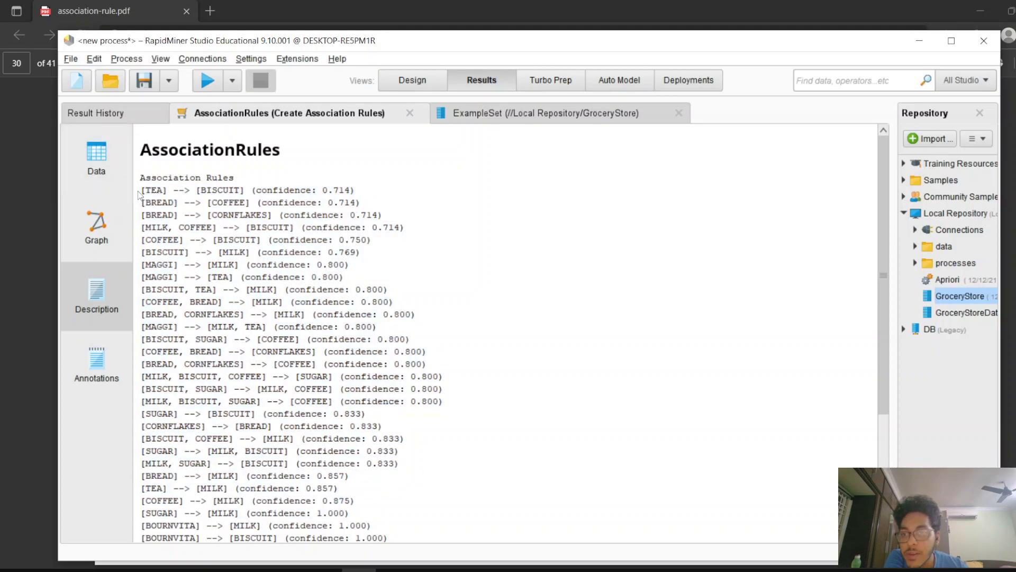
{"action": "left_click_drag", "start_coordinate": [143, 194], "coordinate": [243, 202]}
{"action": "left_click", "coordinate": [290, 188]}
{"action": "left_click_drag", "start_coordinate": [334, 190], "coordinate": [338, 202]}
{"action": "scroll", "coordinate": [225, 339], "scroll_direction": "down", "scroll_amount": 3}
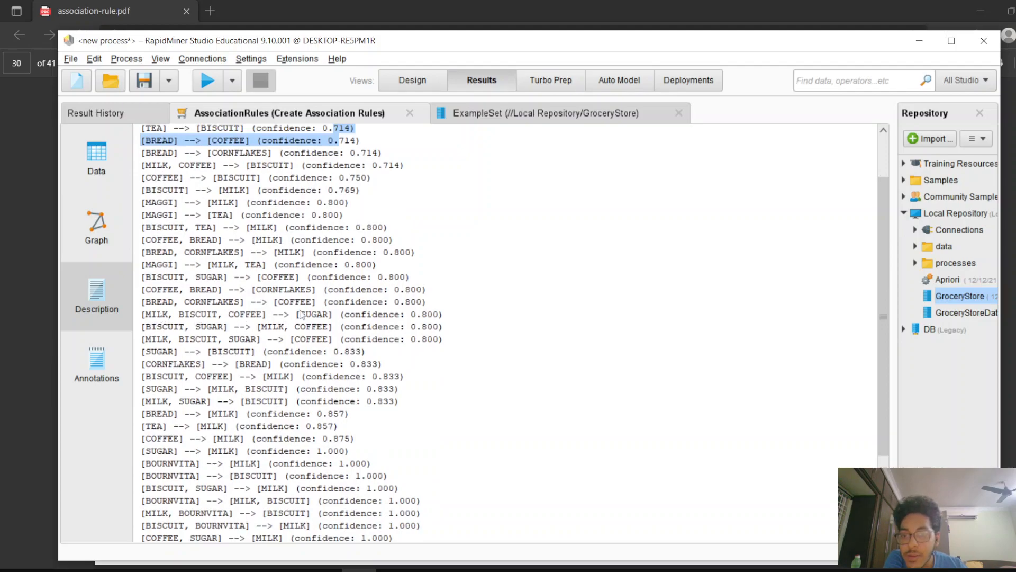
Highlight individual premises, conclusions and confidence values of the listed rules, scrolling through the description view
{"action": "left_click_drag", "start_coordinate": [266, 316], "coordinate": [138, 321]}
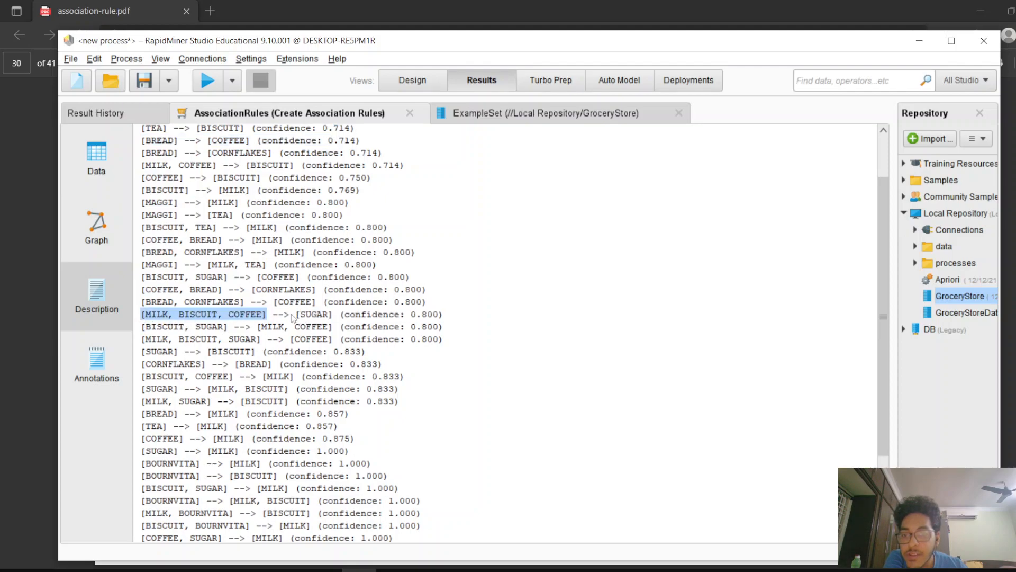
{"action": "left_click_drag", "start_coordinate": [294, 315], "coordinate": [324, 316]}
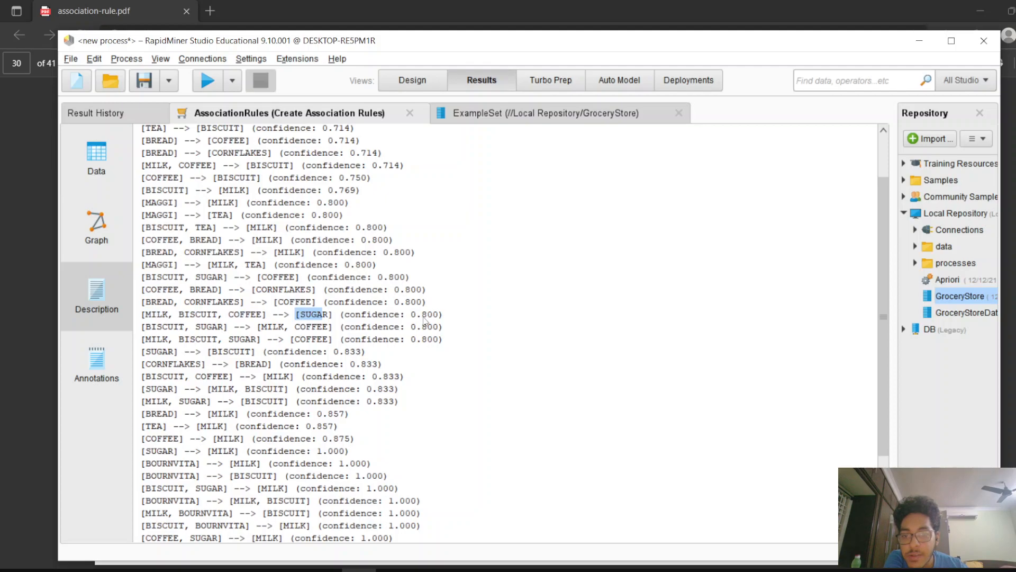
{"action": "scroll", "coordinate": [366, 364], "scroll_direction": "down", "scroll_amount": 2}
{"action": "scroll", "coordinate": [152, 382], "scroll_direction": "down", "scroll_amount": 1}
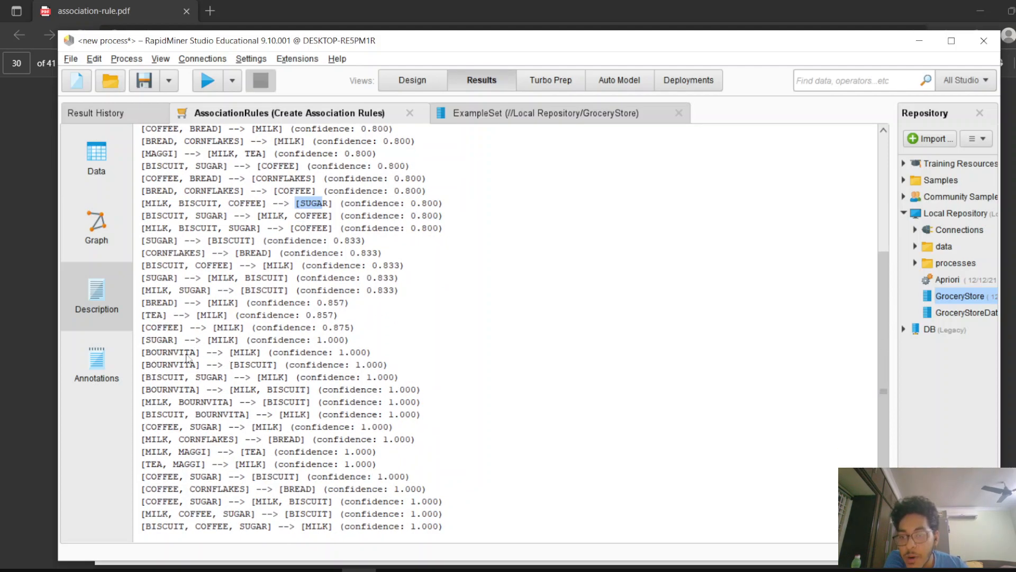
{"action": "left_click_drag", "start_coordinate": [147, 356], "coordinate": [339, 364]}
{"action": "left_click", "coordinate": [338, 360]}
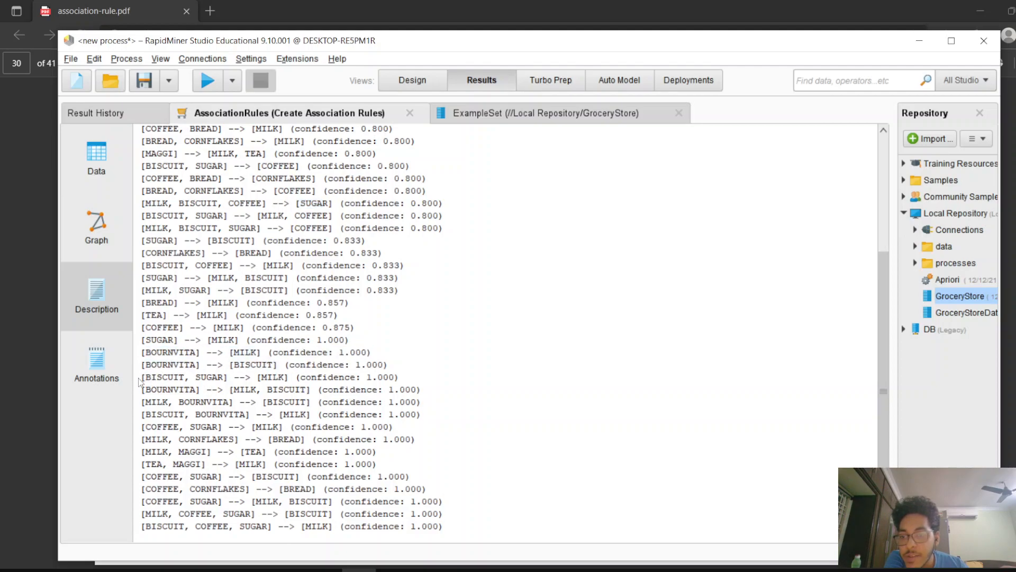
{"action": "left_click_drag", "start_coordinate": [139, 381], "coordinate": [295, 383]}
{"action": "left_click_drag", "start_coordinate": [359, 379], "coordinate": [400, 374]}
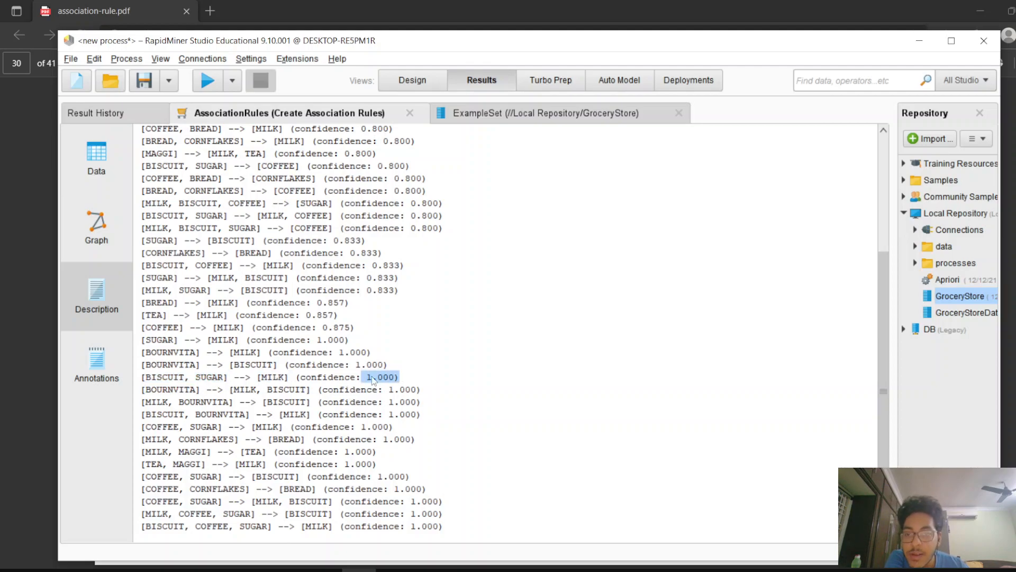
{"action": "scroll", "coordinate": [339, 317], "scroll_direction": "up", "scroll_amount": 4}
{"action": "left_click_drag", "start_coordinate": [269, 181], "coordinate": [419, 492]}
{"action": "left_click", "coordinate": [398, 462]}
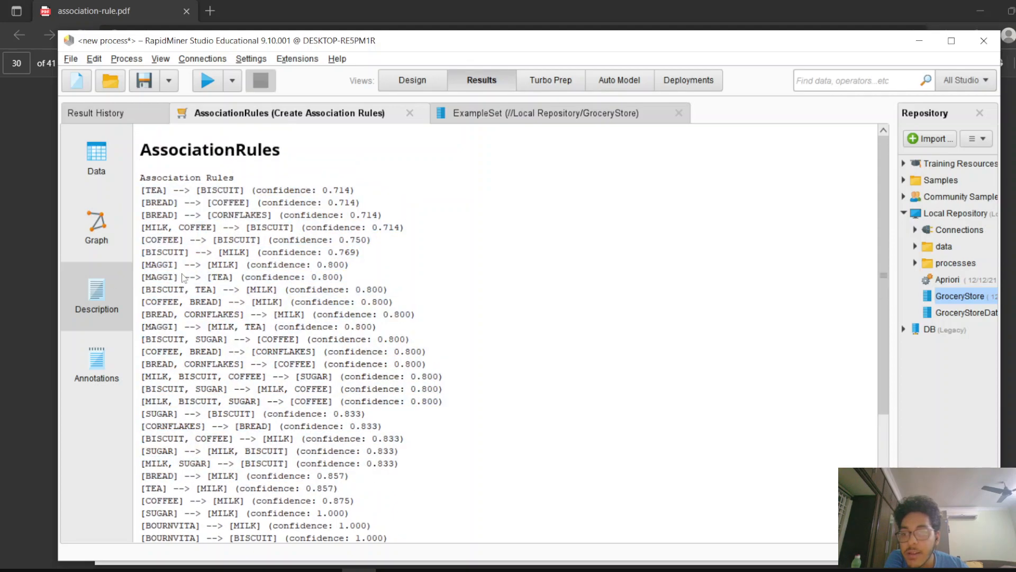
{"action": "scroll", "coordinate": [182, 277], "scroll_direction": "down", "scroll_amount": 5}
{"action": "left_click_drag", "start_coordinate": [147, 327], "coordinate": [249, 331]}
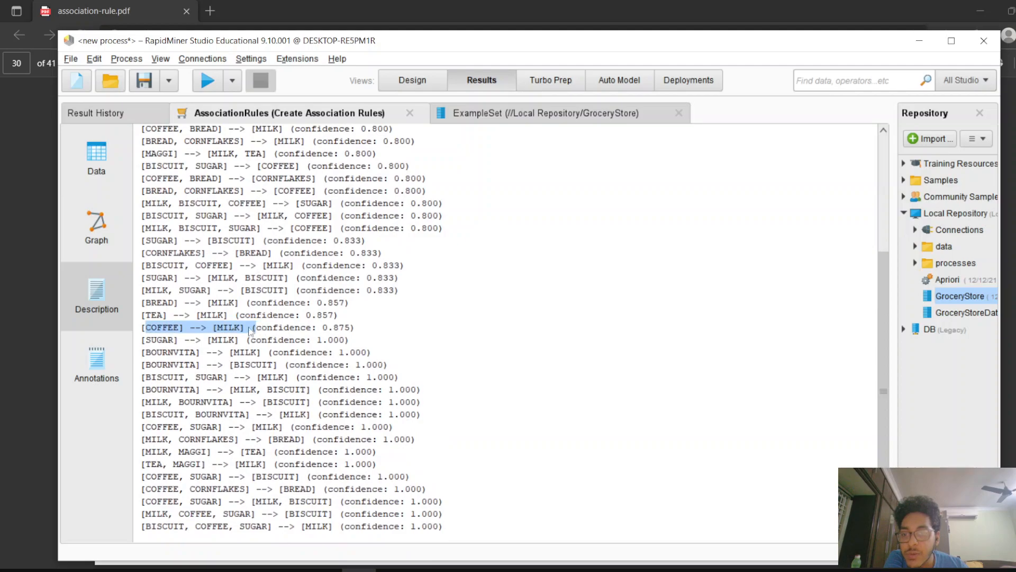
{"action": "left_click", "coordinate": [420, 327]}
{"action": "scroll", "coordinate": [362, 336], "scroll_direction": "up", "scroll_amount": 5}
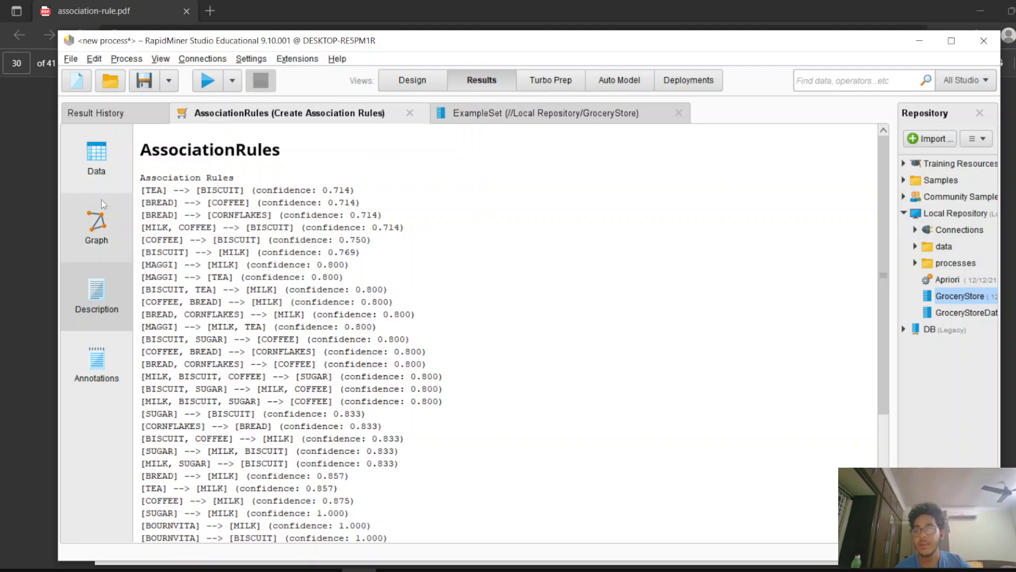
Return to the process design and select all operators on the canvas
{"action": "left_click", "coordinate": [110, 224]}
{"action": "left_click", "coordinate": [114, 182]}
{"action": "left_click", "coordinate": [127, 281]}
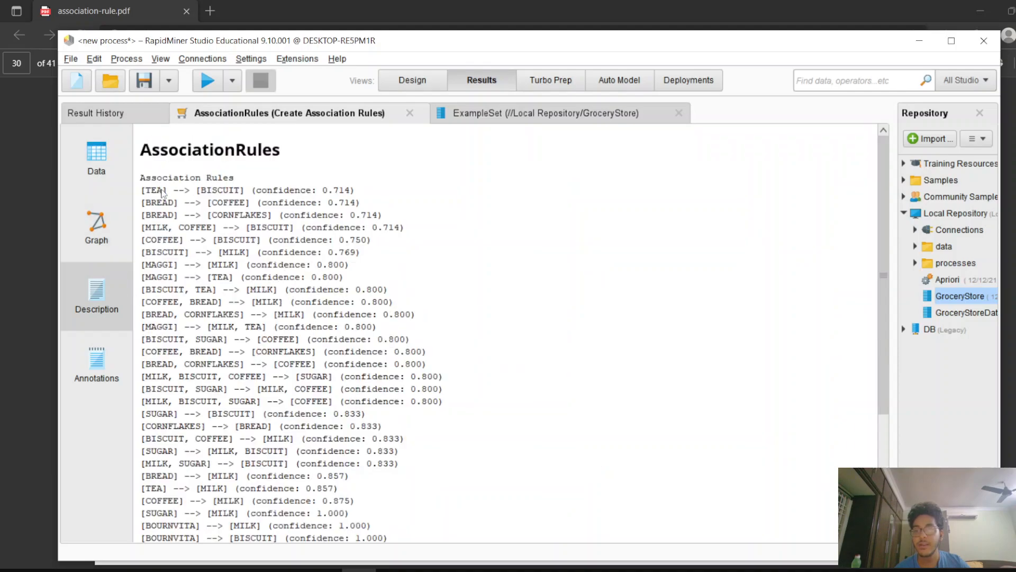
{"action": "left_click", "coordinate": [405, 82]}
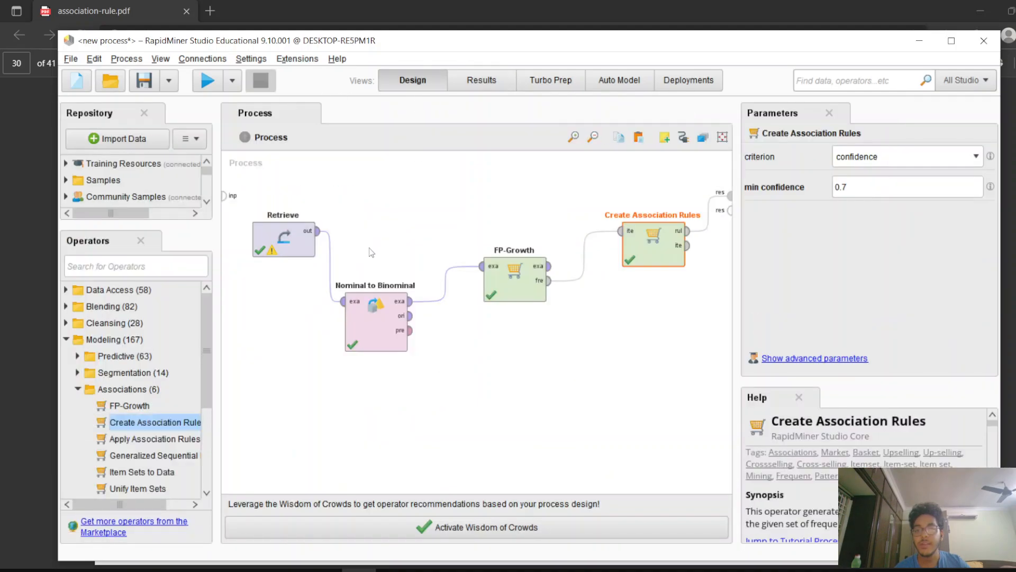
{"action": "left_click_drag", "start_coordinate": [246, 191], "coordinate": [704, 366]}
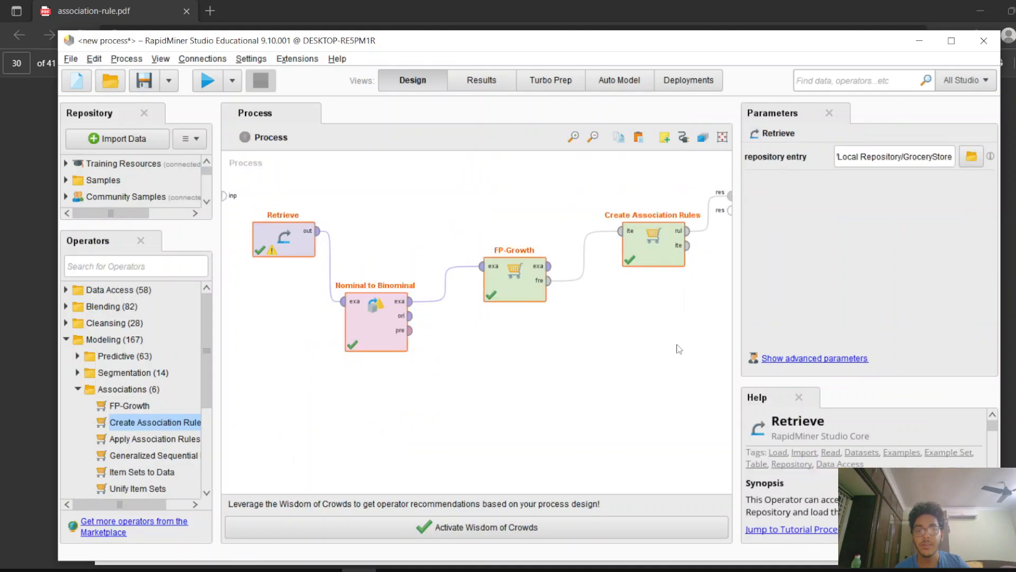